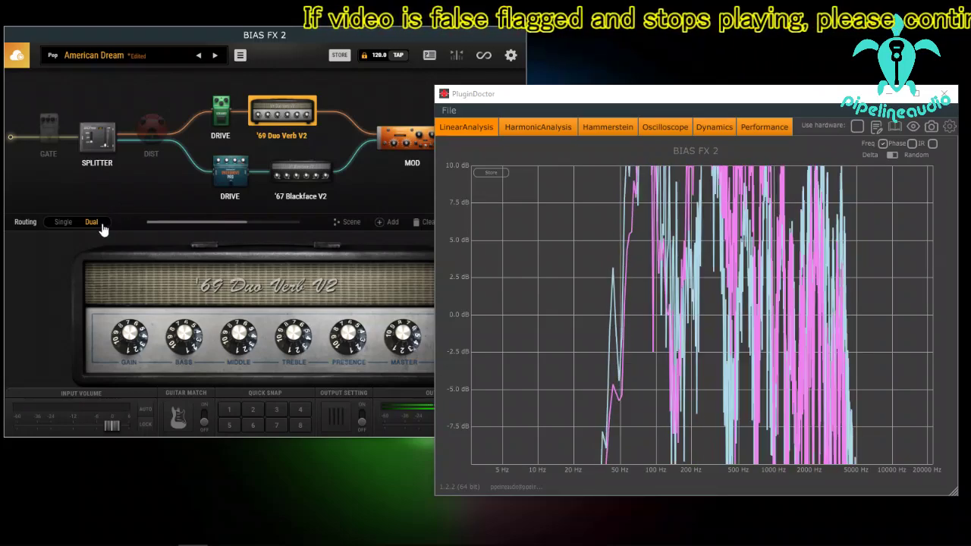
# Switch the signal chain routing from Dual to Single
pyautogui.click(63, 230)
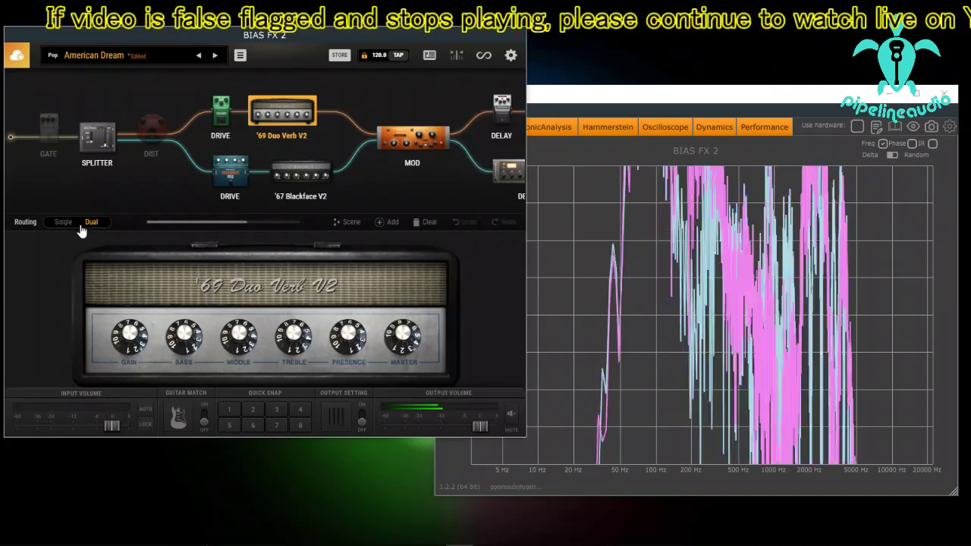
pyautogui.click(63, 225)
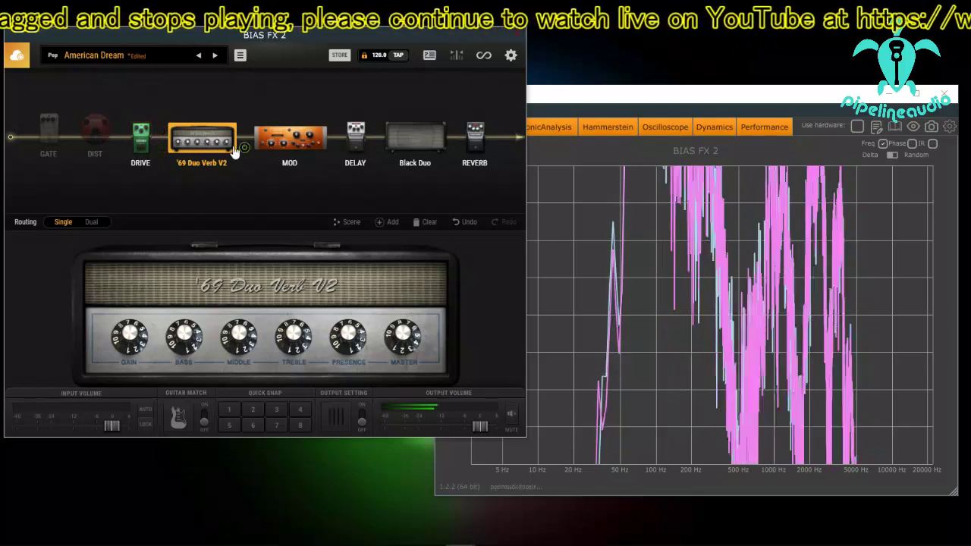
# Bypass the '69 Duo Verb V2 amp and the MOD effect, and remove the delay and reverb from the chain
pyautogui.click(245, 147)
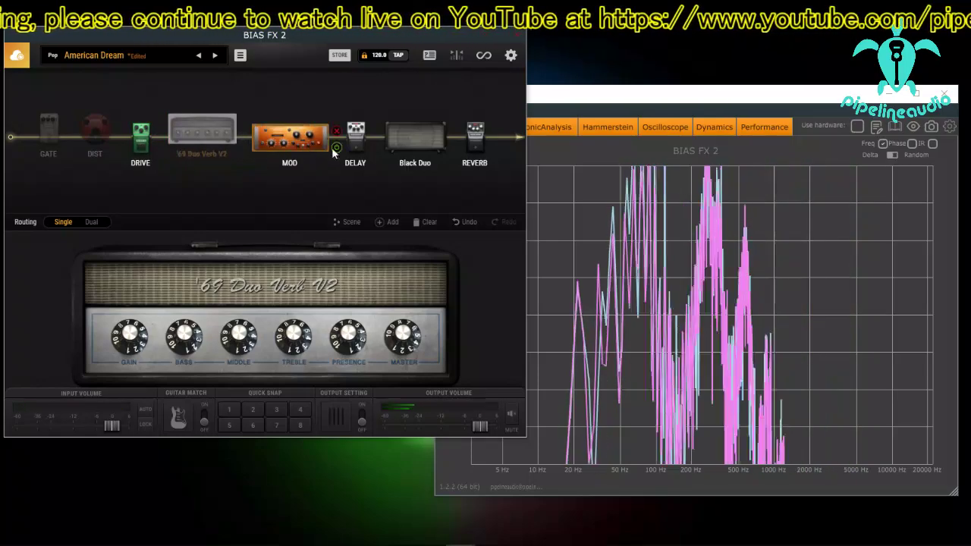
pyautogui.click(336, 148)
pyautogui.click(371, 131)
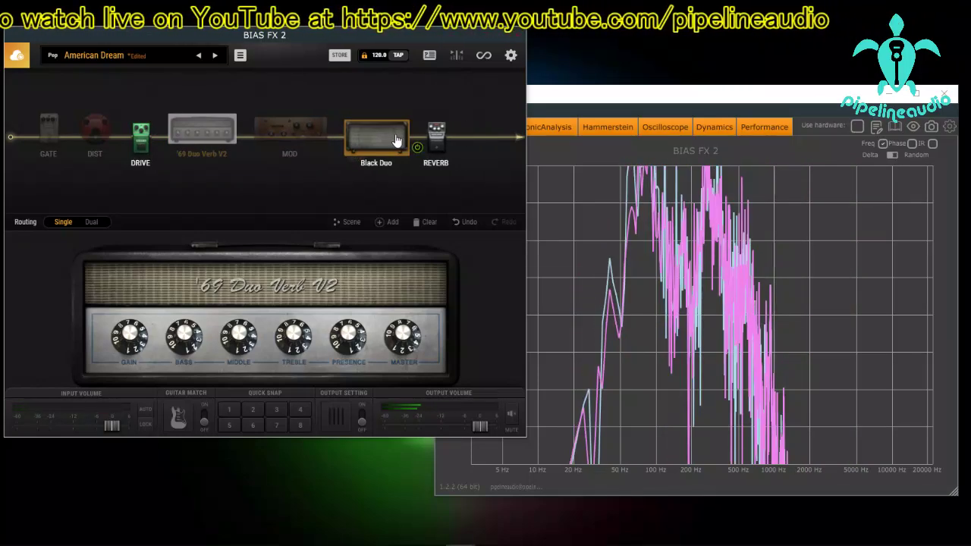
pyautogui.click(457, 131)
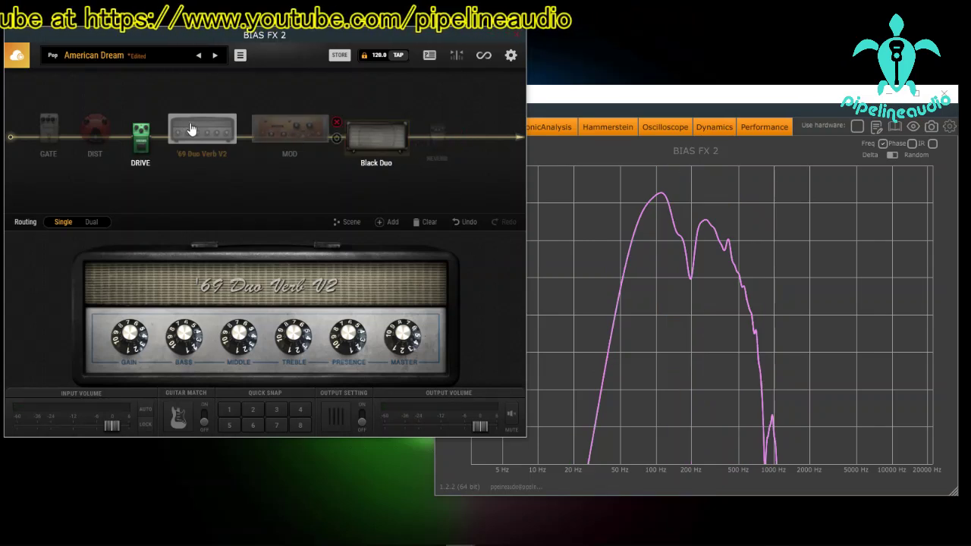
# Browse the factory boost, drive and distortion pedals available as replacements for the noise gate
pyautogui.click(137, 144)
pyautogui.click(86, 132)
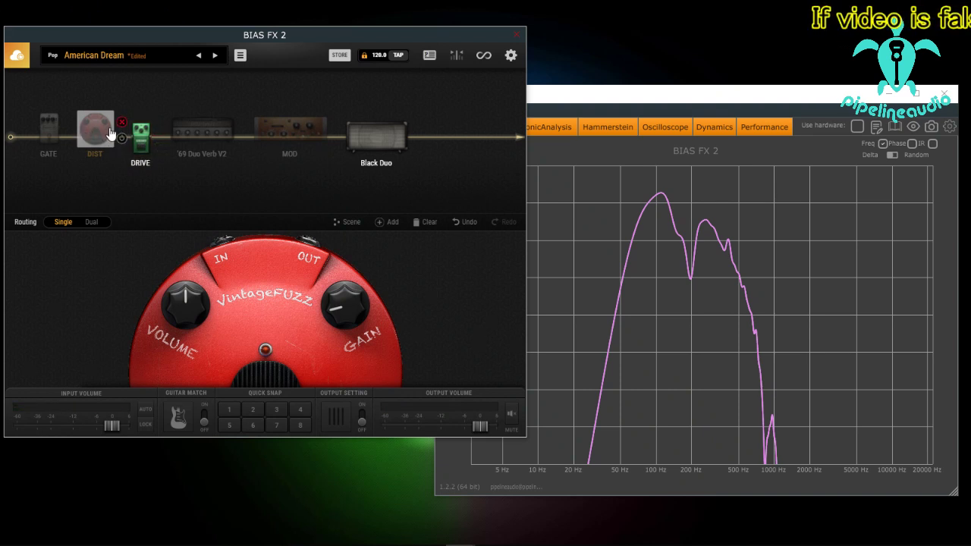
pyautogui.rightClick(50, 138)
pyautogui.click(68, 156)
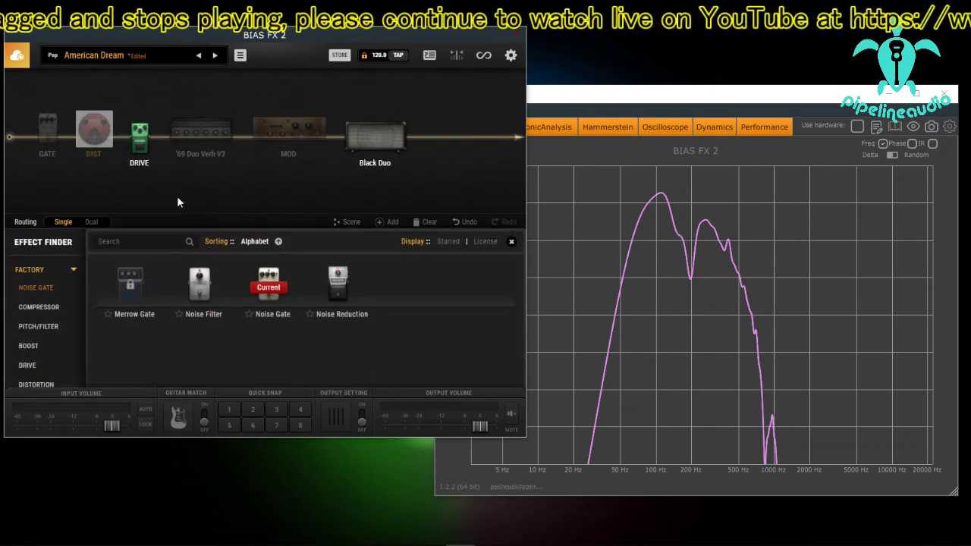
pyautogui.scroll(-2, 35, 313)
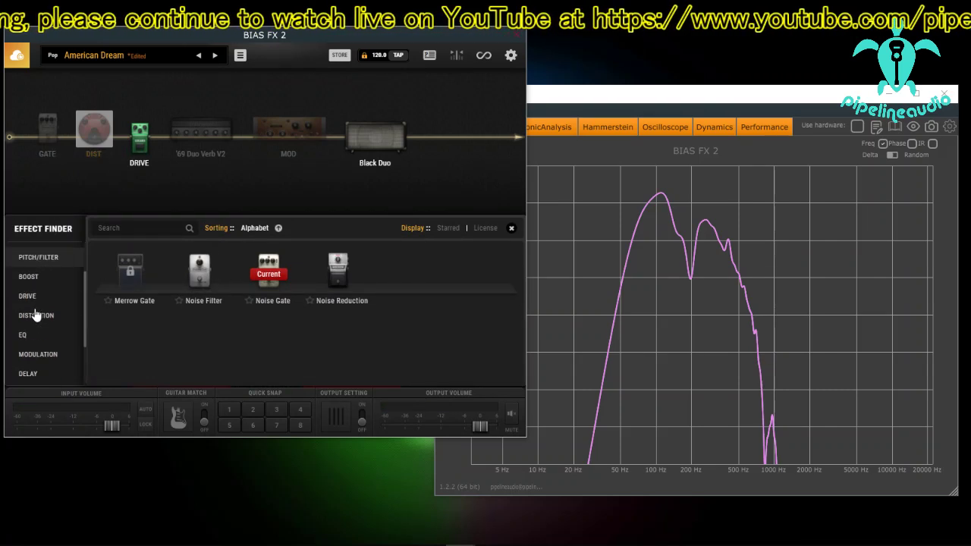
pyautogui.click(29, 280)
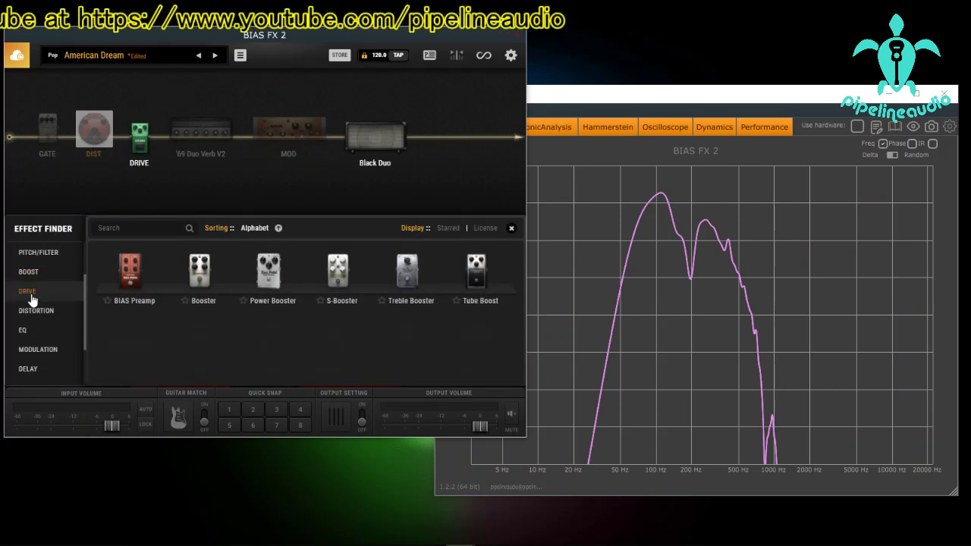
pyautogui.click(31, 295)
pyautogui.click(32, 317)
pyautogui.scroll(-5, 151, 325)
pyautogui.scroll(4, 152, 324)
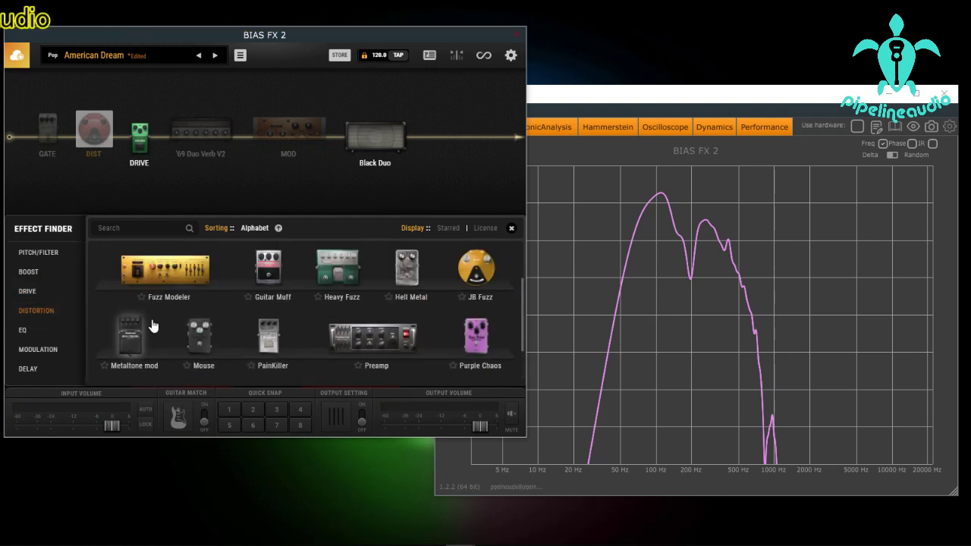
pyautogui.click(32, 295)
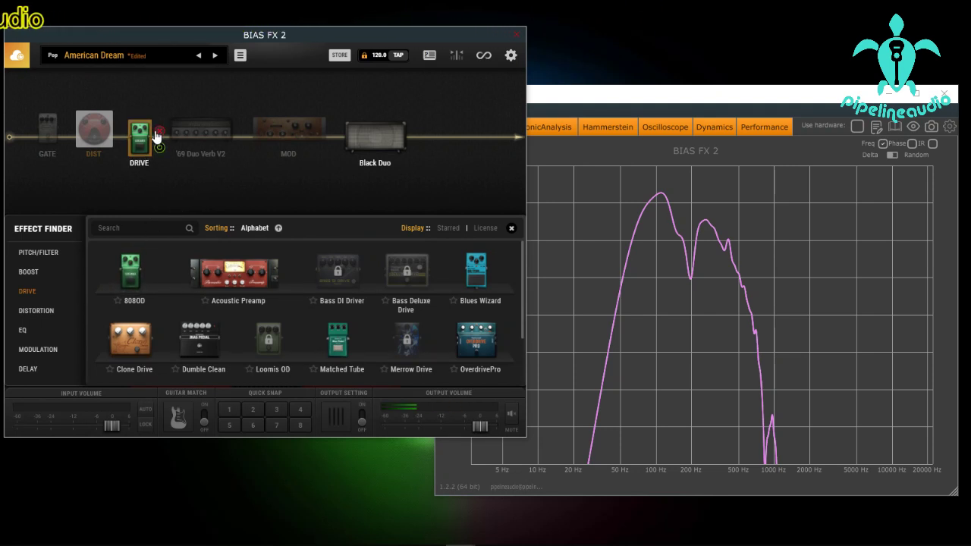
# Remove the existing drive pedal and replace the bypassed DIST pedal with the 808OD drive
pyautogui.click(160, 132)
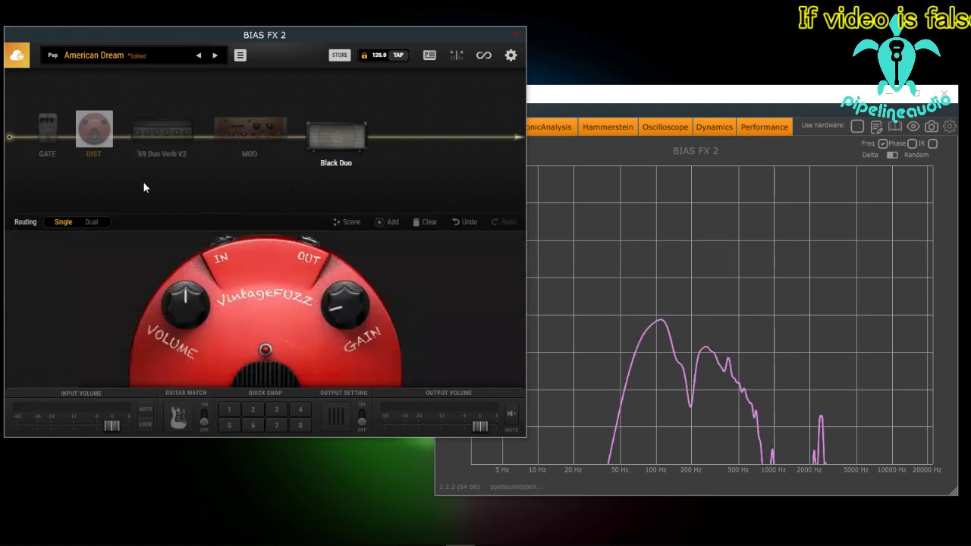
pyautogui.rightClick(88, 134)
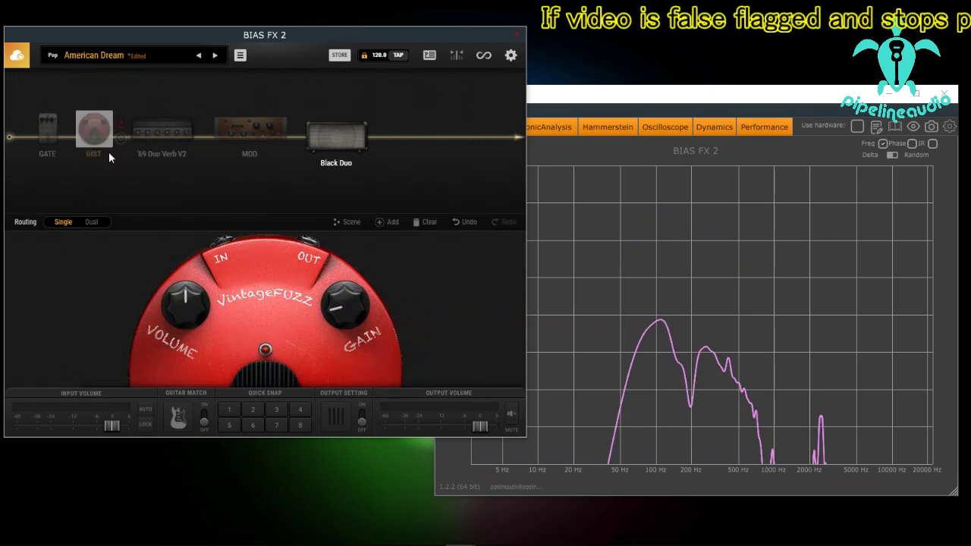
pyautogui.click(109, 154)
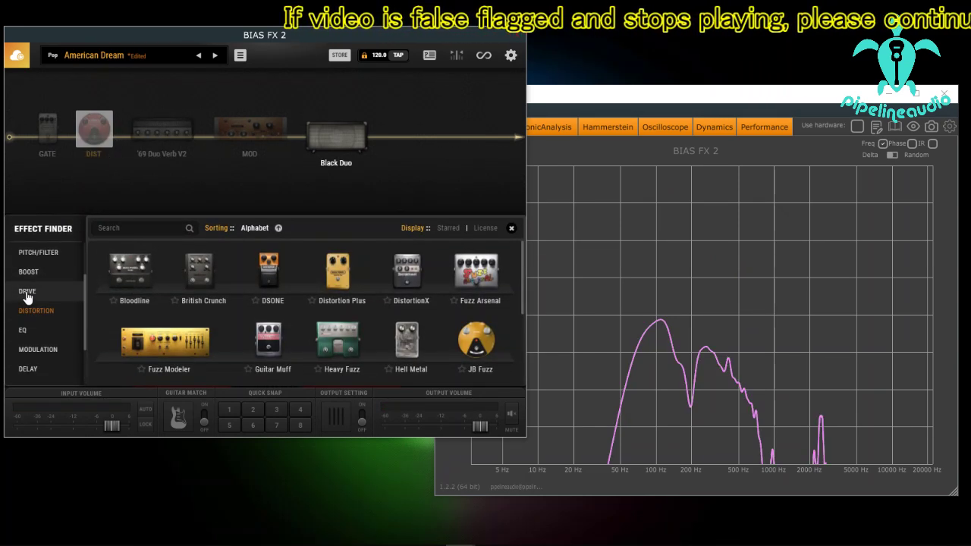
pyautogui.click(26, 293)
pyautogui.click(131, 267)
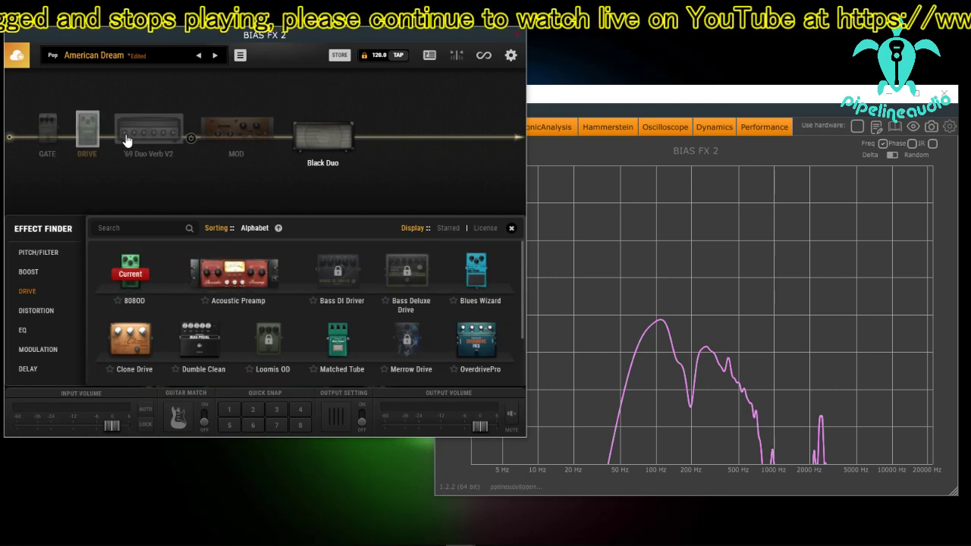
# Replace the bypassed noise gate at the start of the chain with the Matched Tube drive pedal
pyautogui.rightClick(58, 127)
pyautogui.click(74, 156)
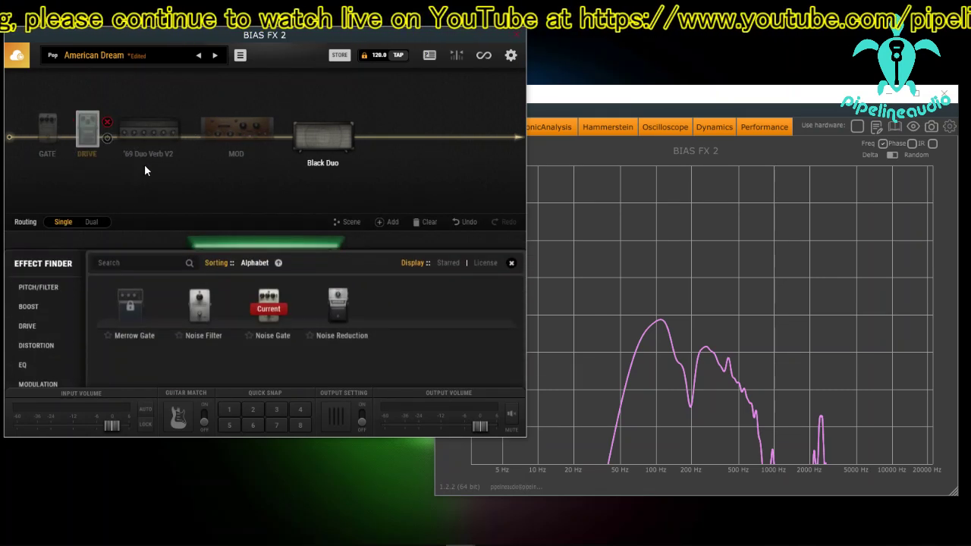
pyautogui.click(34, 292)
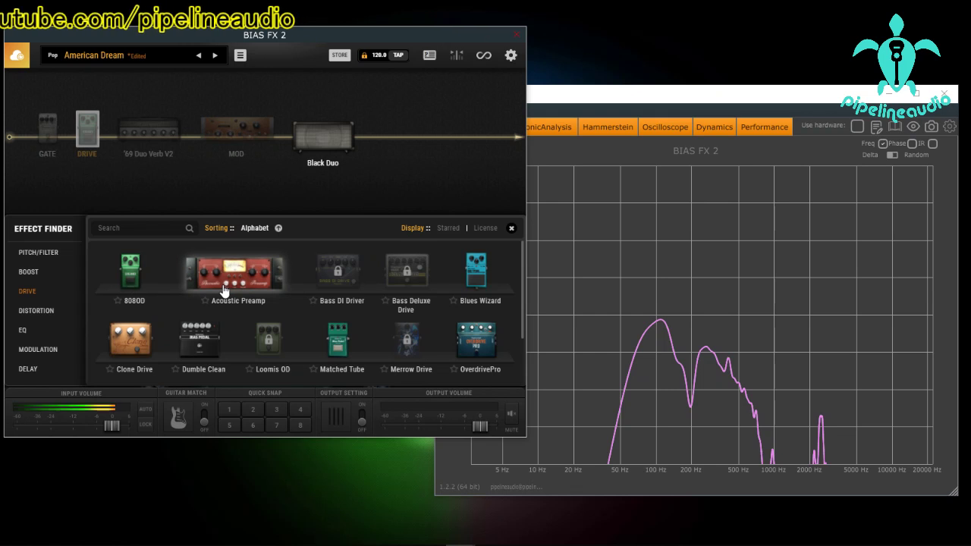
pyautogui.scroll(-2, 224, 291)
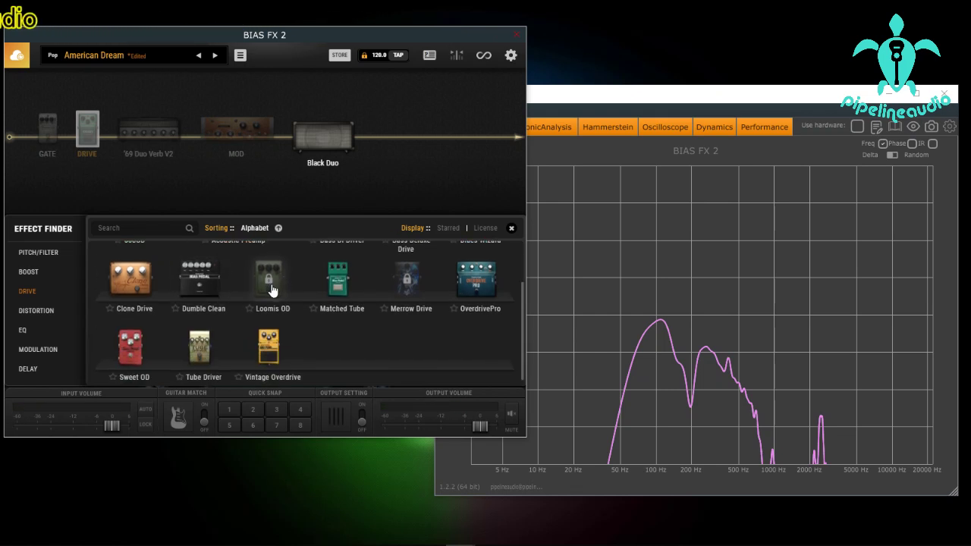
pyautogui.scroll(-1, 267, 289)
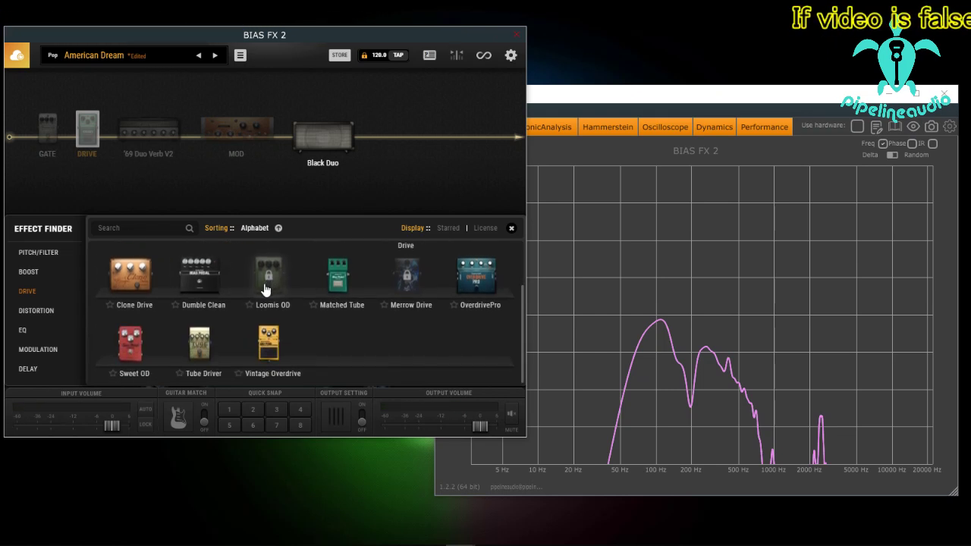
pyautogui.click(336, 286)
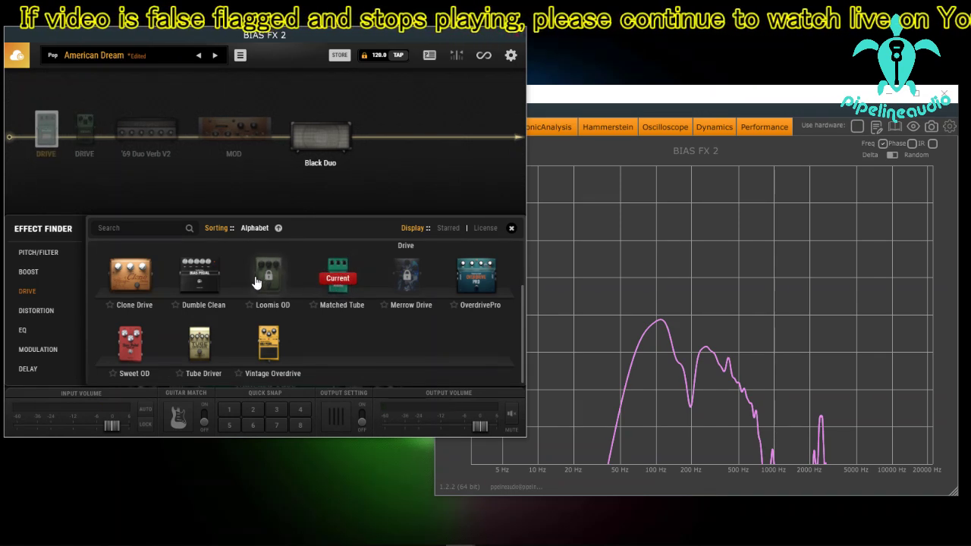
# Look through the factory drive pedals and the BIAS Pedal distortion models, and close the effect finder
pyautogui.scroll(2, 250, 296)
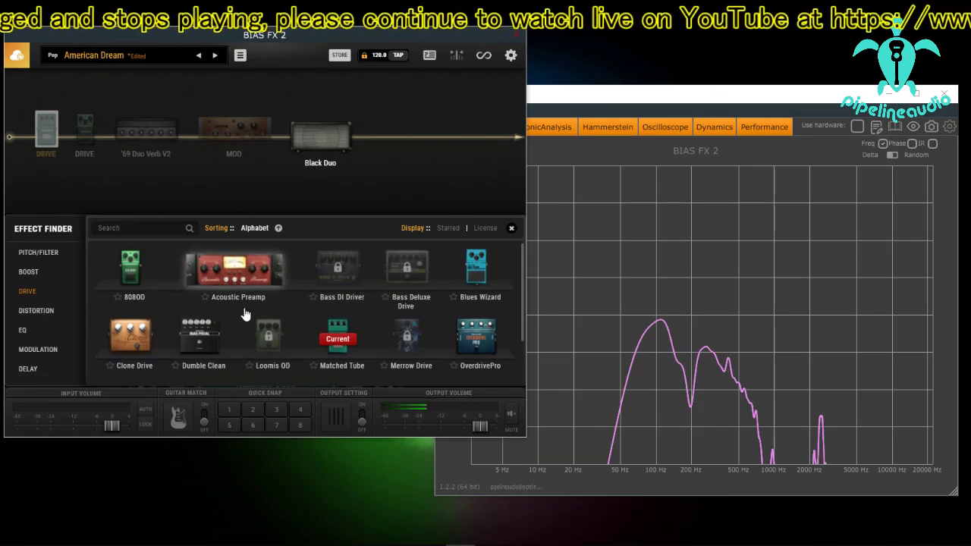
pyautogui.scroll(-3, 39, 321)
pyautogui.scroll(2, 39, 322)
pyautogui.scroll(-3, 39, 324)
pyautogui.click(62, 354)
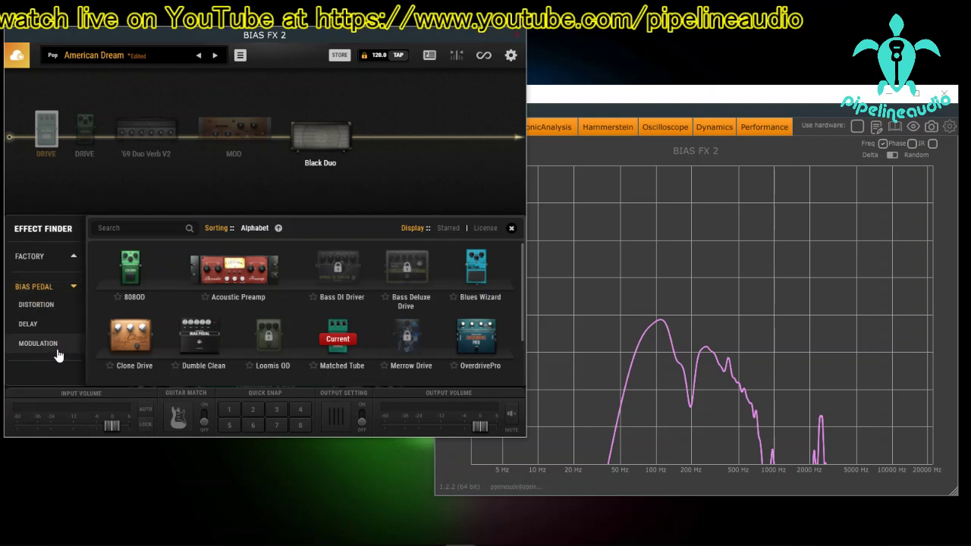
pyautogui.click(35, 306)
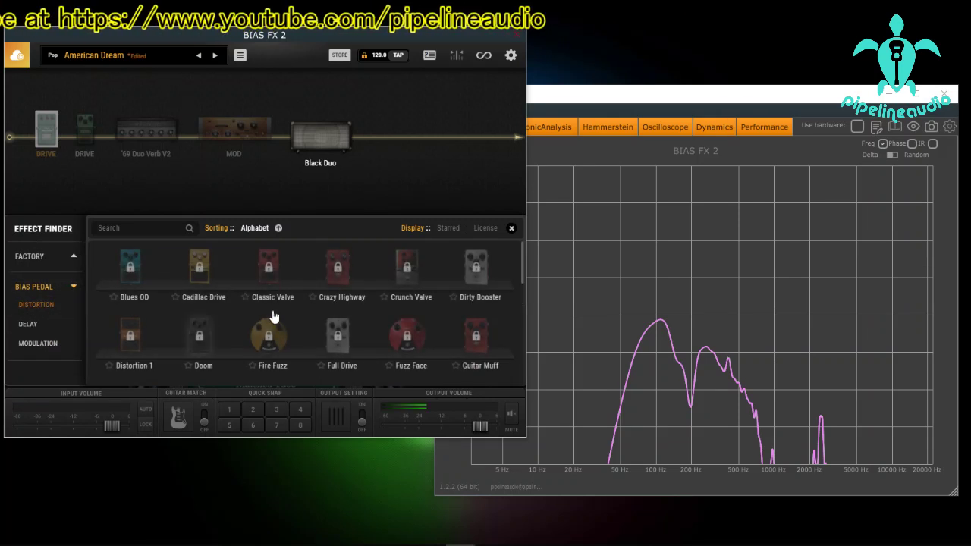
pyautogui.scroll(-5, 348, 313)
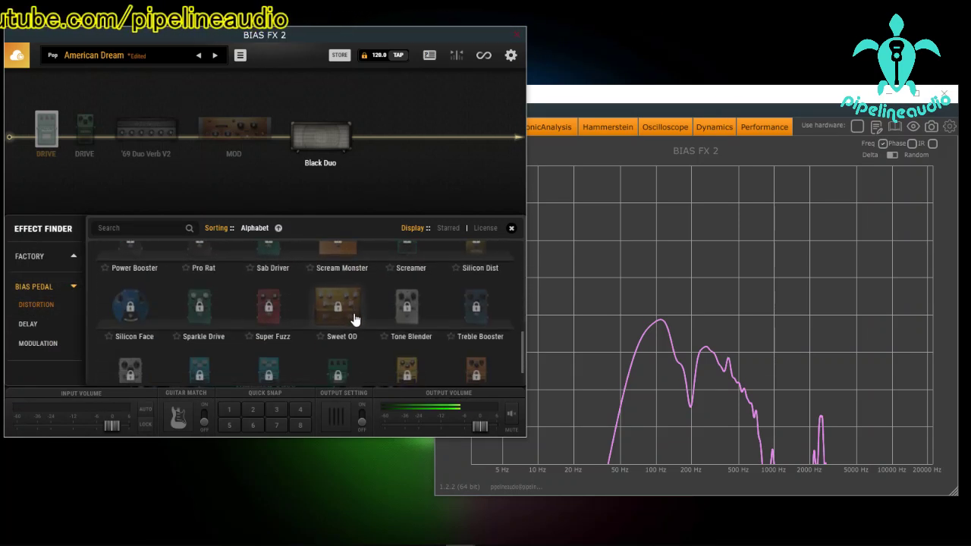
pyautogui.scroll(2, 380, 315)
pyautogui.scroll(-3, 263, 349)
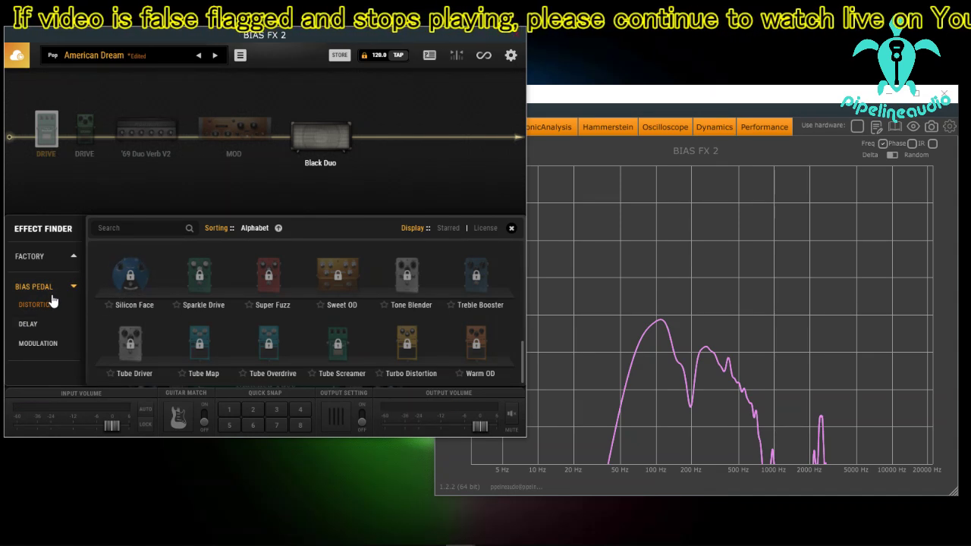
pyautogui.click(68, 257)
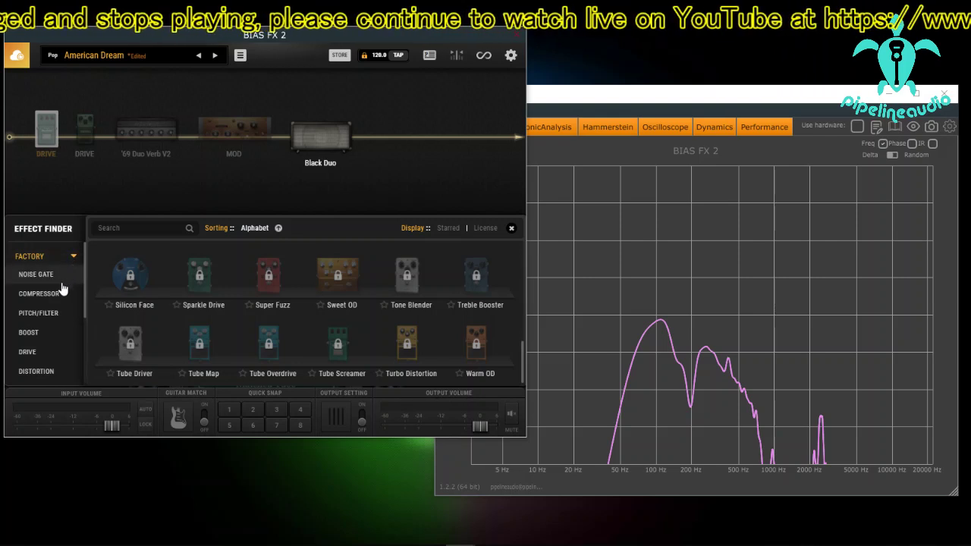
pyautogui.click(34, 351)
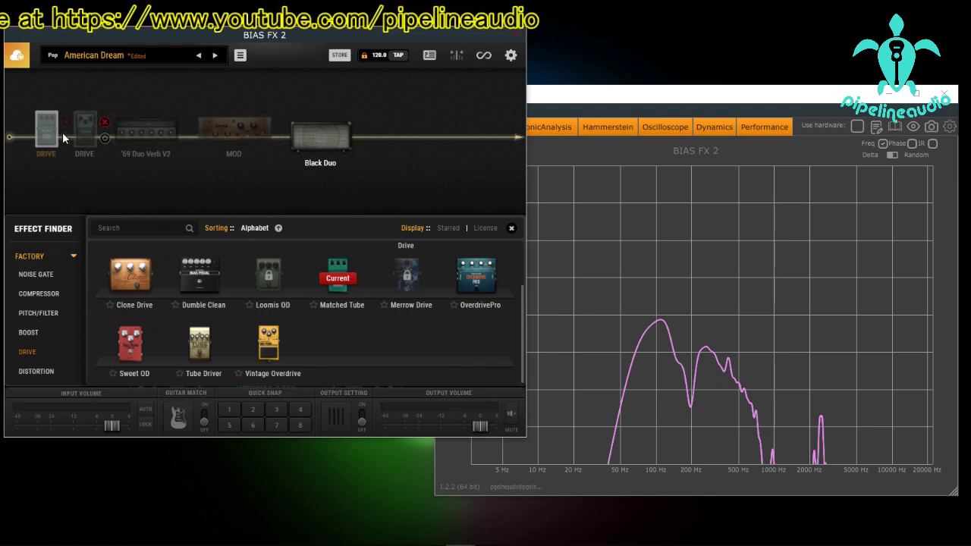
pyautogui.click(462, 175)
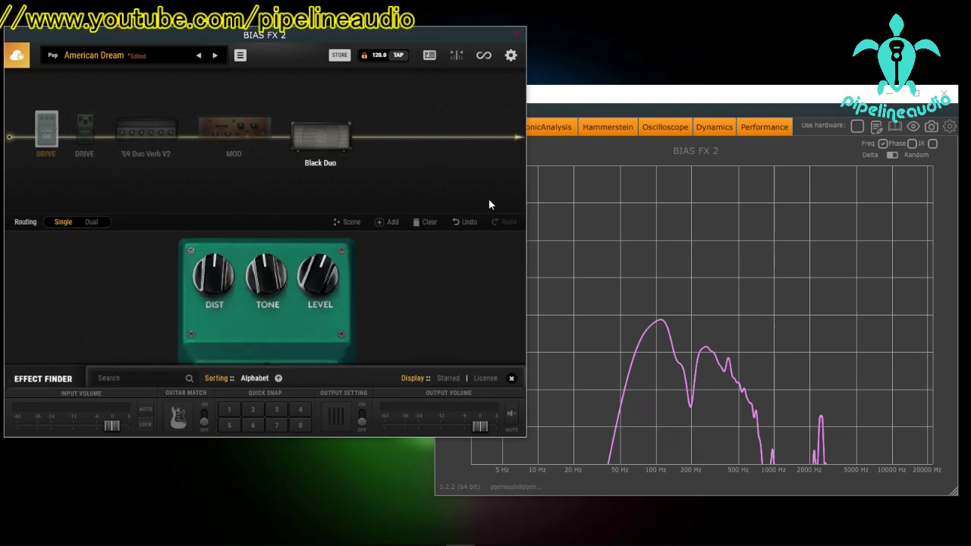
# Add the OverdrivePro drive pedal between the two other drives and bypass it
pyautogui.click(380, 223)
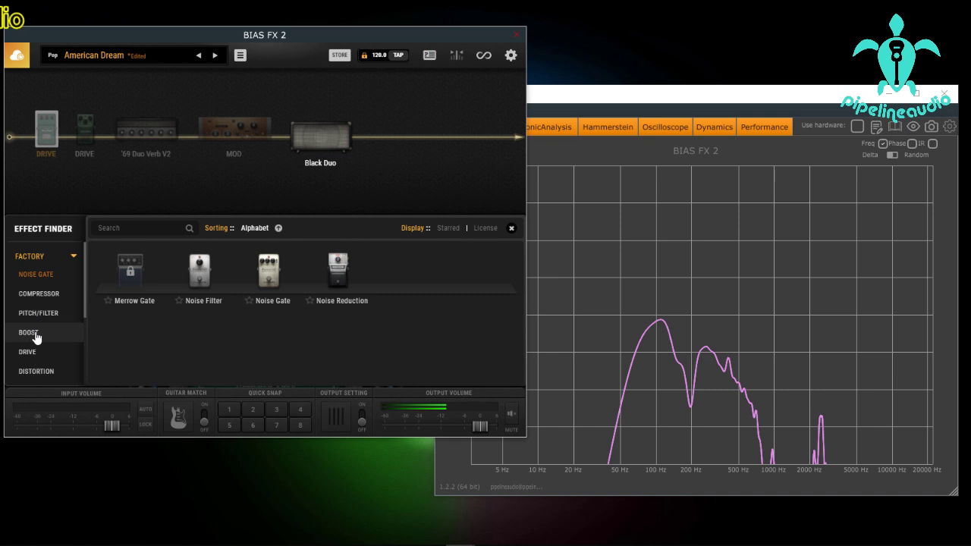
pyautogui.scroll(-3, 42, 292)
pyautogui.click(28, 291)
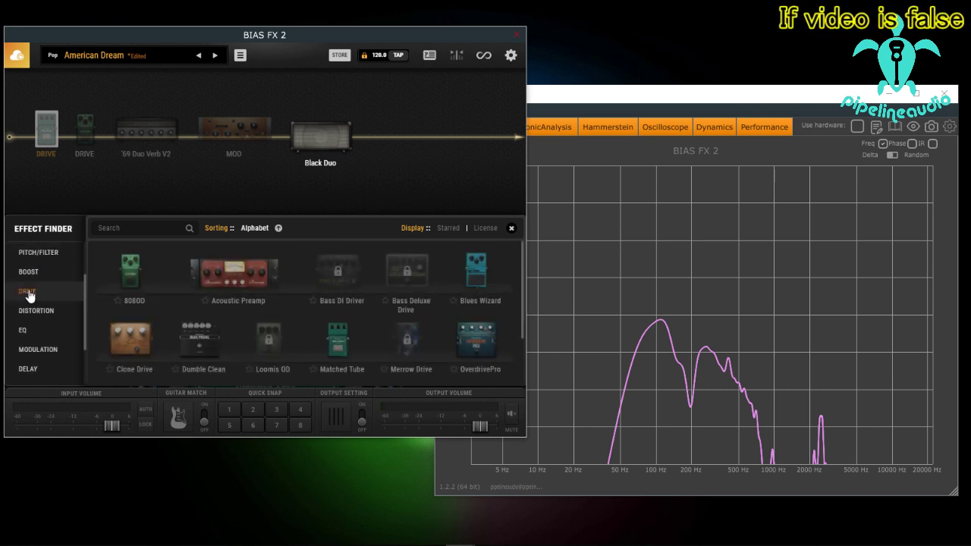
pyautogui.scroll(-2, 362, 296)
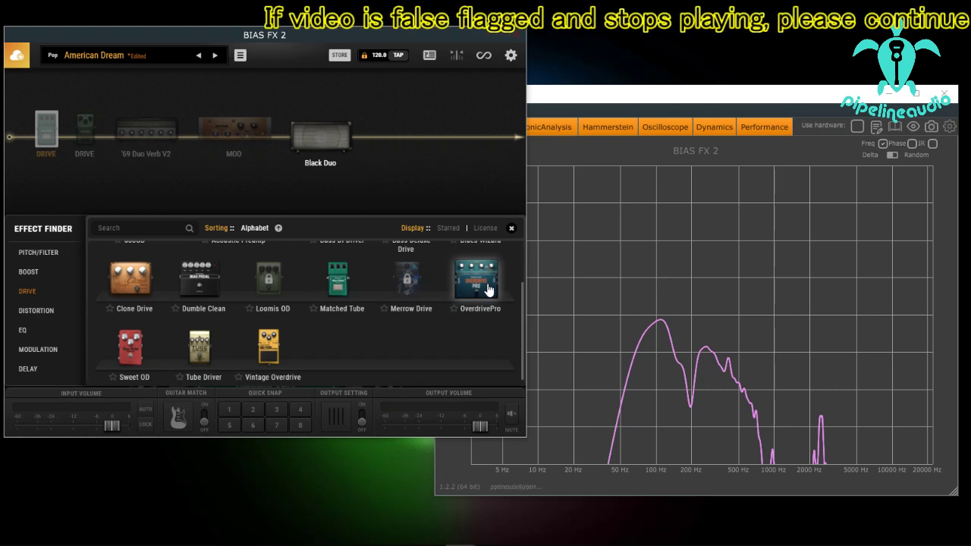
pyautogui.scroll(1, 478, 288)
pyautogui.doubleClick(470, 344)
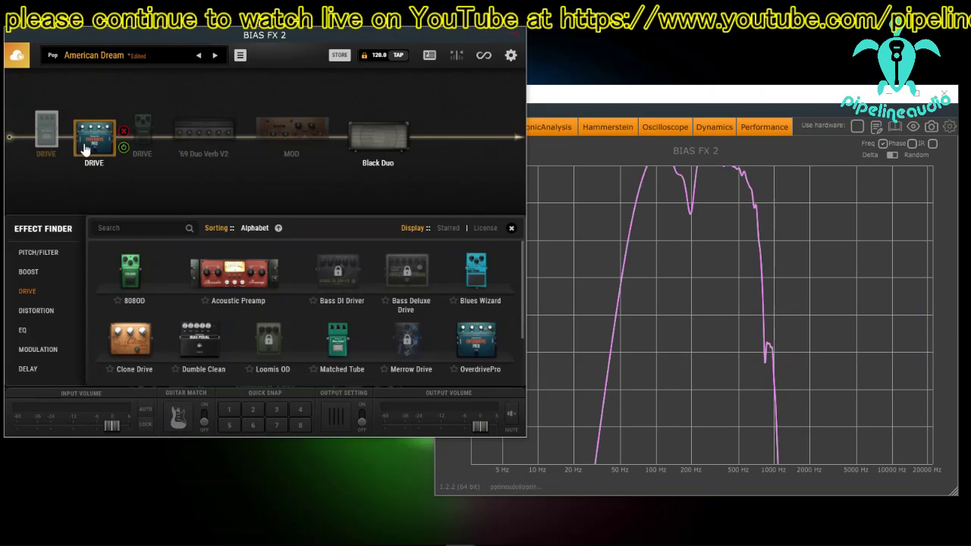
pyautogui.click(127, 154)
# Select the 808OD drive pedal just before the amp and switch it on
pyautogui.click(582, 101)
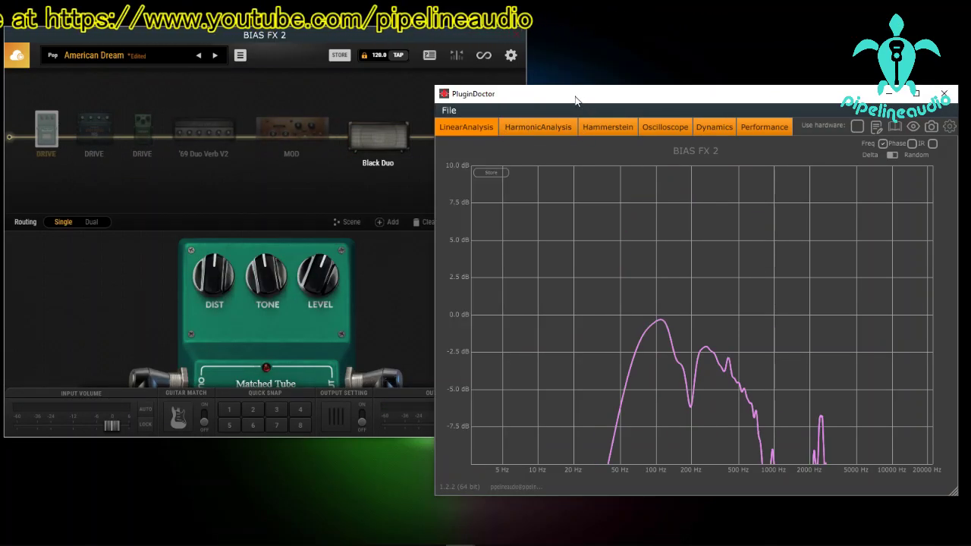
pyautogui.click(142, 134)
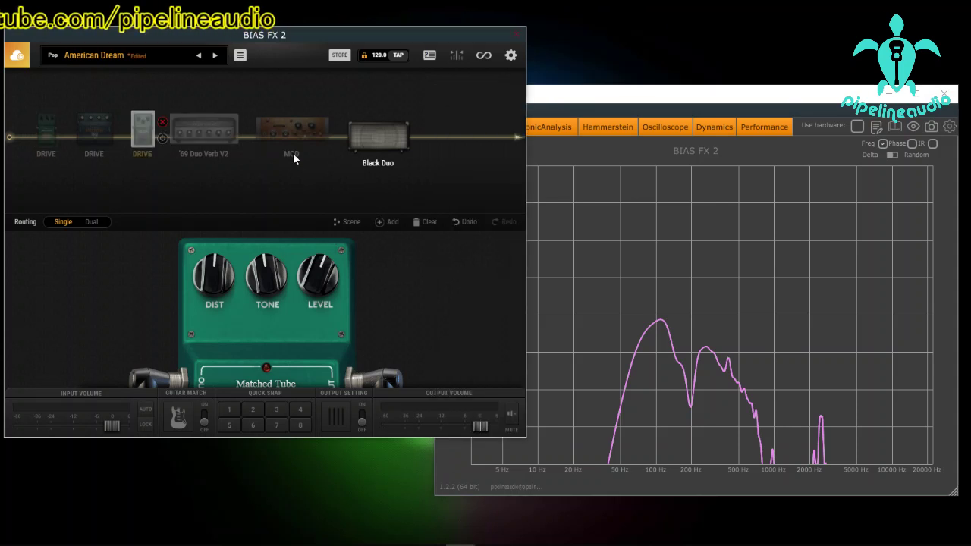
pyautogui.click(163, 139)
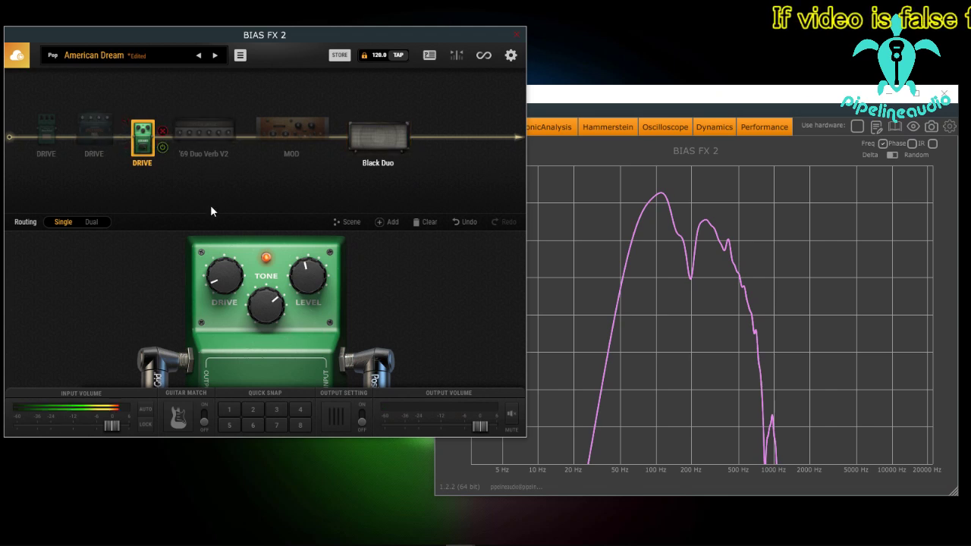
# Set the 808OD's drive to minimum and sweep its tone over the full range, leaving it at about the midpoint
pyautogui.moveTo(214, 283); pyautogui.dragTo(217, 305)
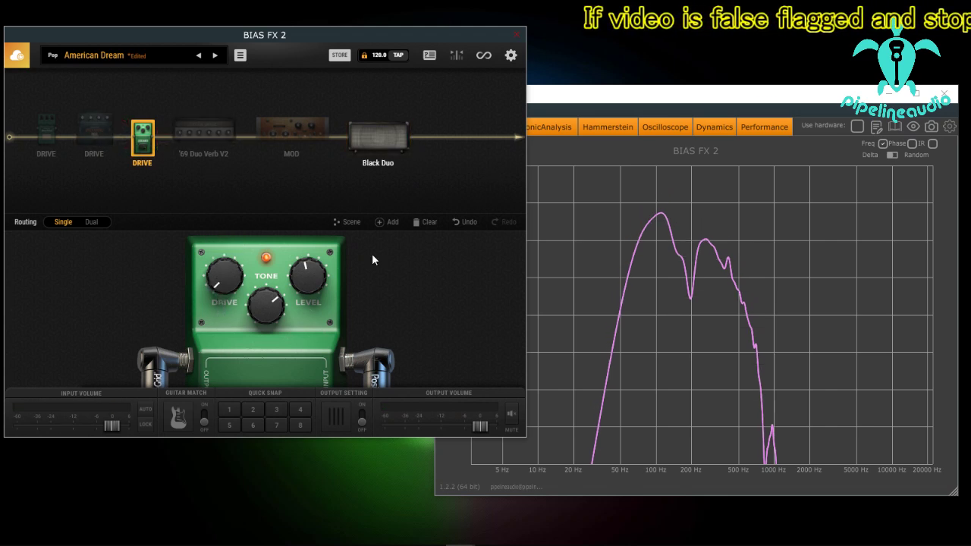
pyautogui.click(557, 101)
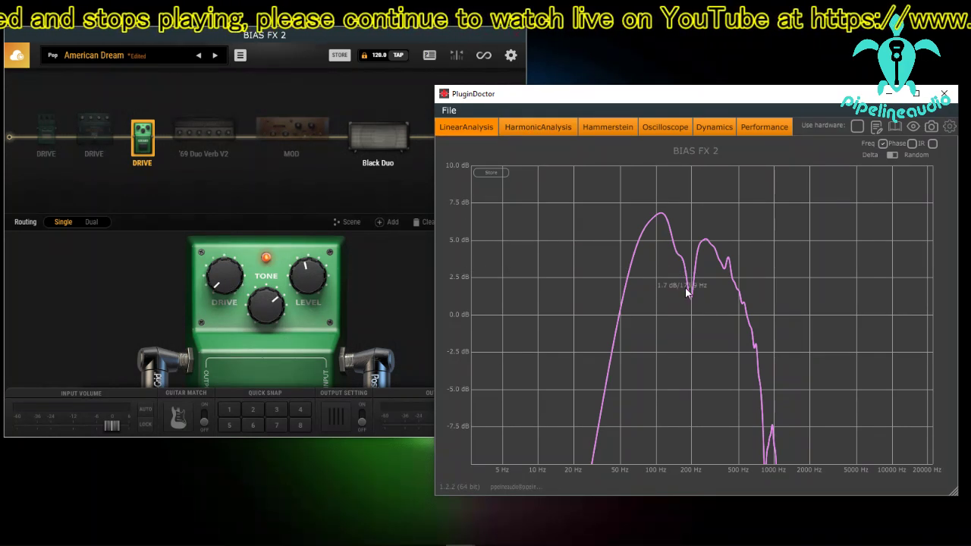
pyautogui.moveTo(273, 315); pyautogui.dragTo(273, 228)
pyautogui.moveTo(268, 276); pyautogui.dragTo(278, 358)
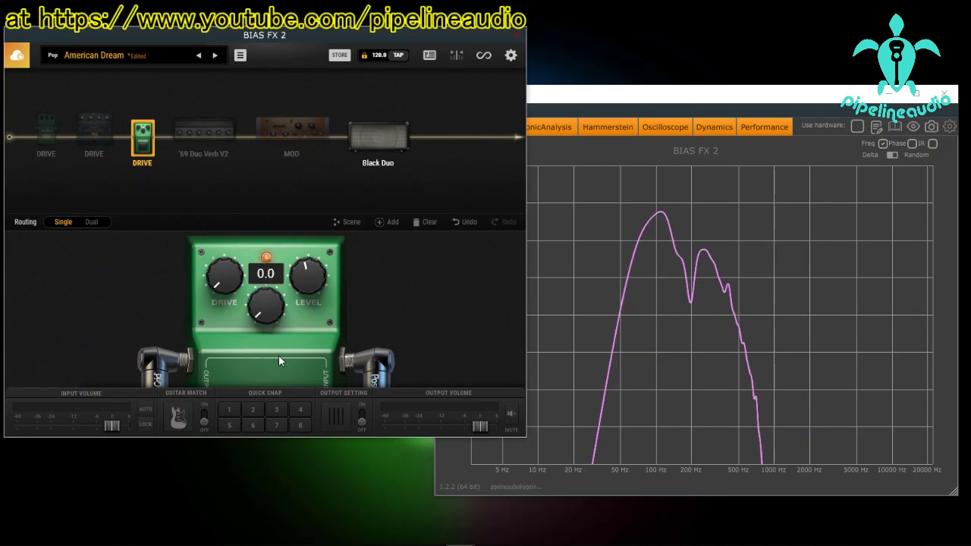
pyautogui.moveTo(274, 319)
pyautogui.mouseDown()
pyautogui.moveTo(273, 328)
pyautogui.moveTo(277, 318)
pyautogui.mouseUp()
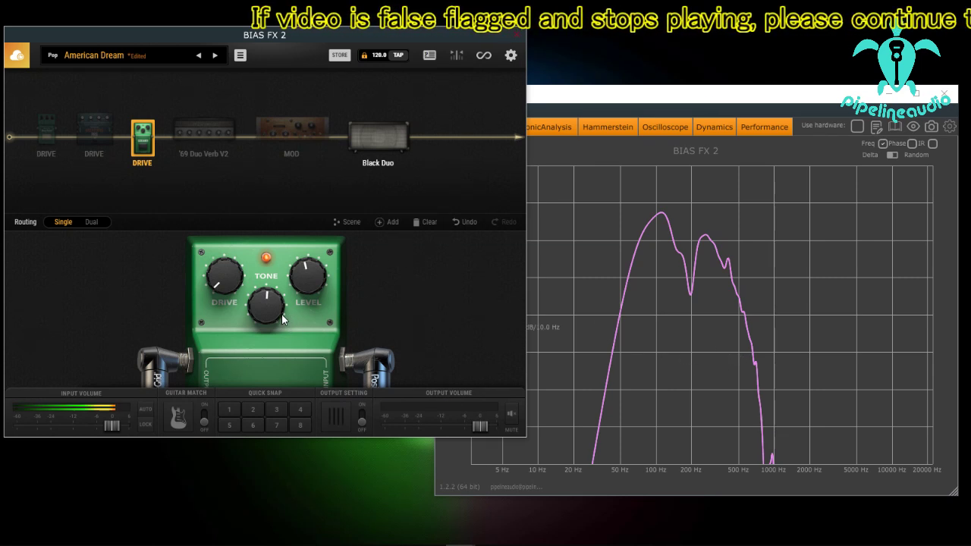
pyautogui.moveTo(270, 309)
pyautogui.mouseDown()
pyautogui.moveTo(269, 275)
pyautogui.moveTo(266, 309)
pyautogui.mouseUp()
pyautogui.moveTo(224, 278); pyautogui.dragTo(212, 293)
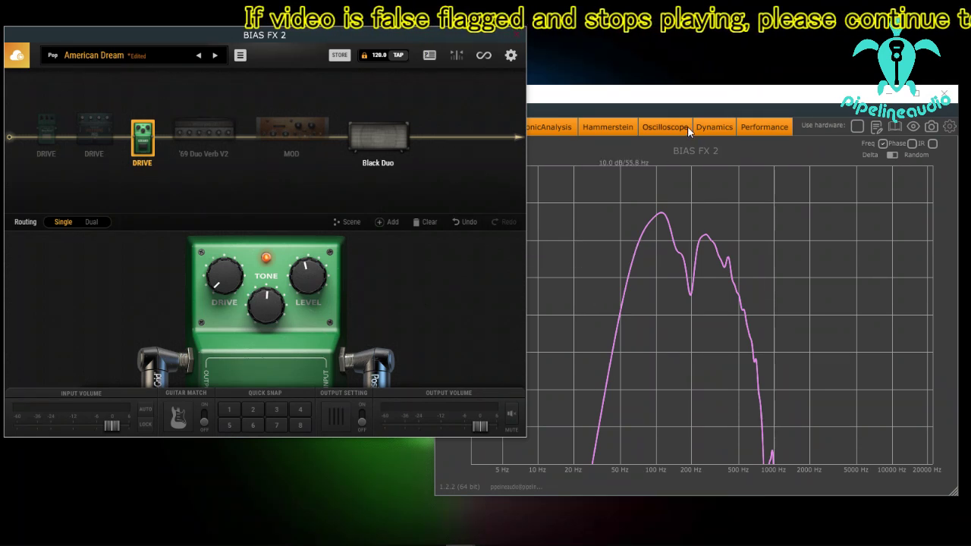
# Bypass the 808OD and switch on the Matched Tube at the start of the chain with DIST at about one third
pyautogui.moveTo(142, 156)
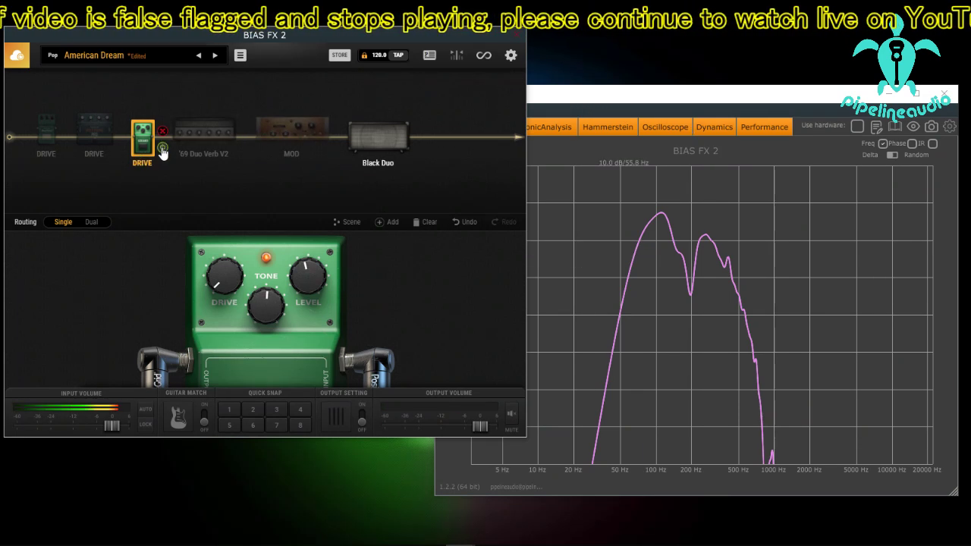
pyautogui.click(162, 150)
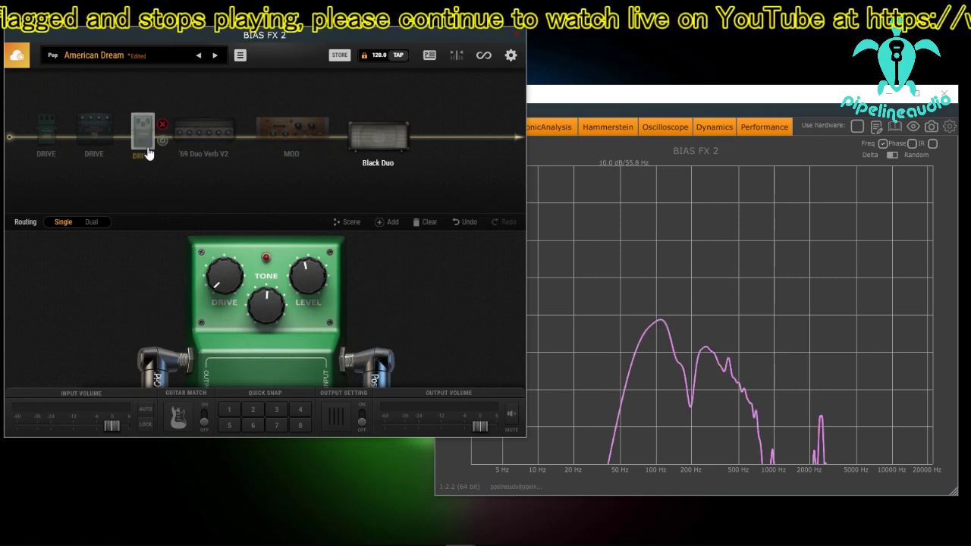
pyautogui.click(46, 142)
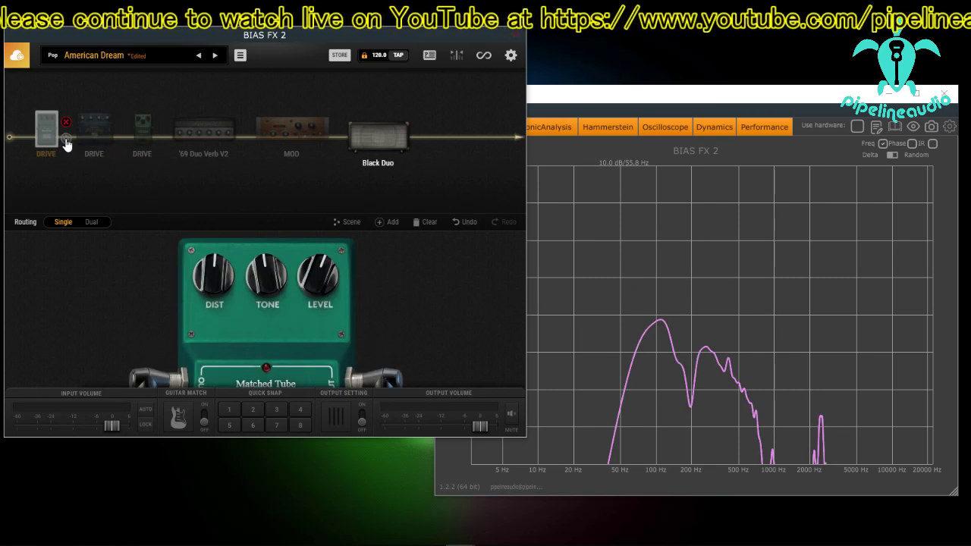
pyautogui.click(66, 139)
pyautogui.moveTo(217, 291); pyautogui.dragTo(225, 350)
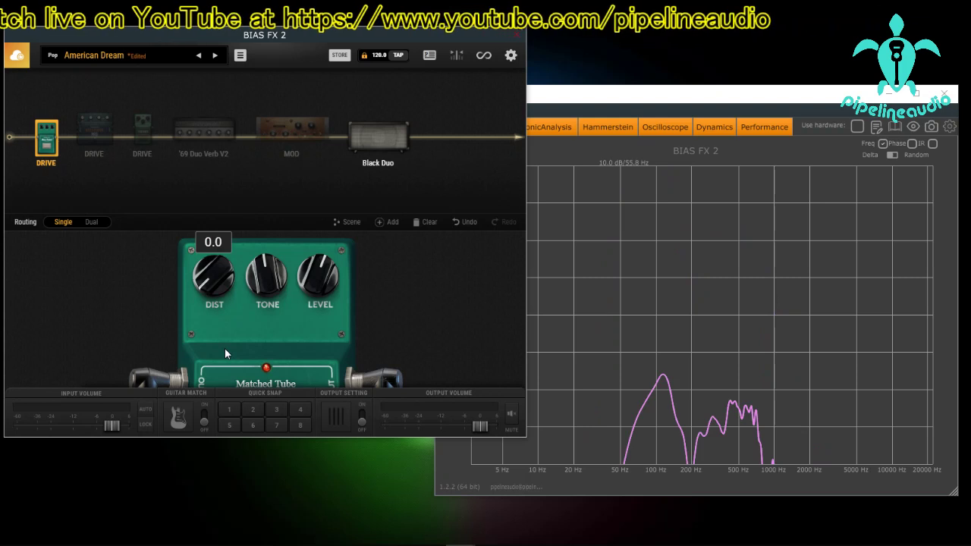
pyautogui.moveTo(213, 302)
pyautogui.mouseDown()
pyautogui.moveTo(208, 272)
pyautogui.moveTo(213, 285)
pyautogui.mouseUp()
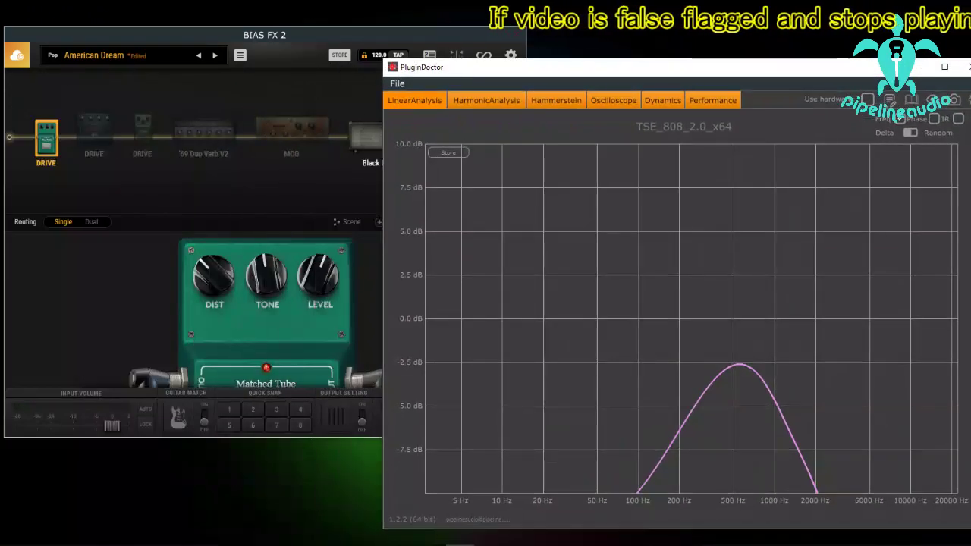
# Place the TSE 808 pedal window over the BIAS FX 2 chain and vary its drive and tone, returning drive to minimum
pyautogui.moveTo(81, 154); pyautogui.dragTo(203, 160)
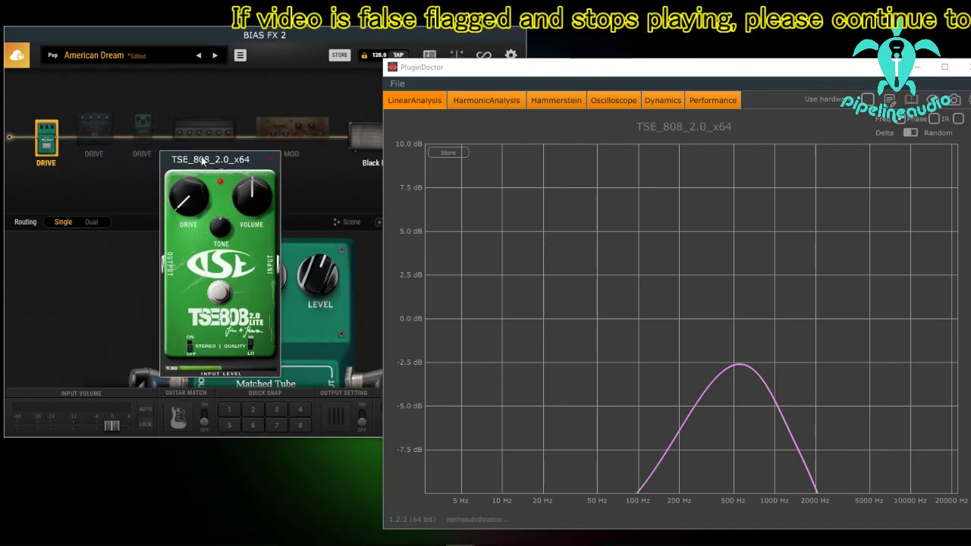
pyautogui.moveTo(190, 199); pyautogui.dragTo(196, 121)
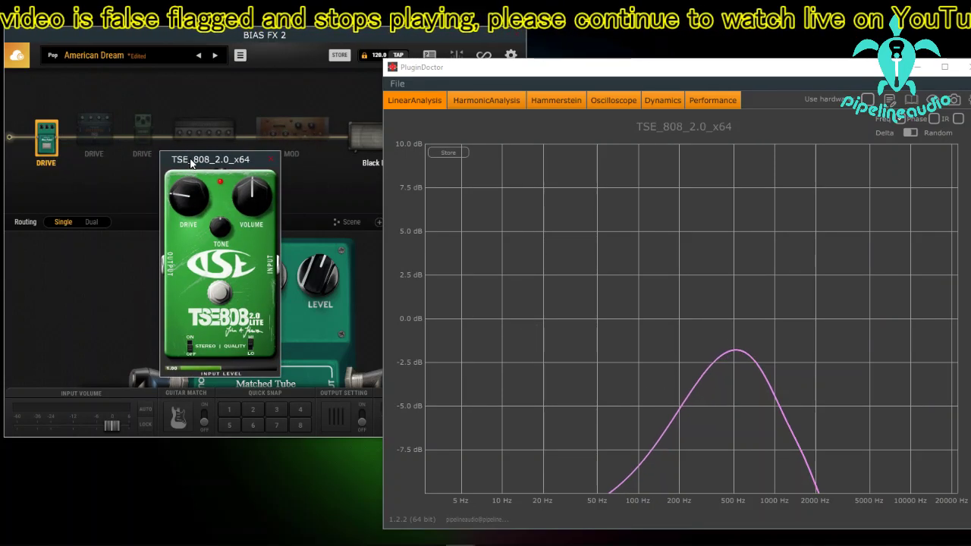
pyautogui.moveTo(206, 40); pyautogui.dragTo(185, 116)
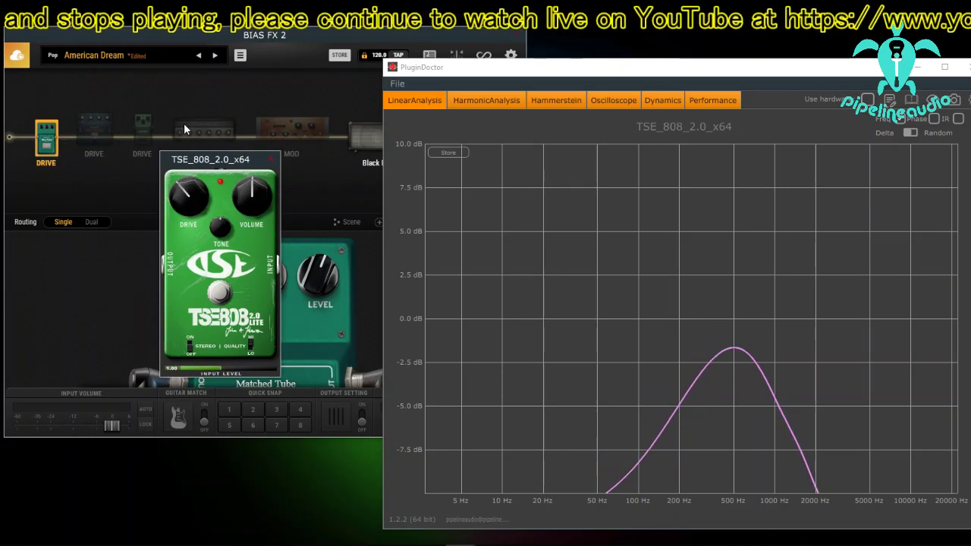
pyautogui.moveTo(220, 241); pyautogui.dragTo(229, 104)
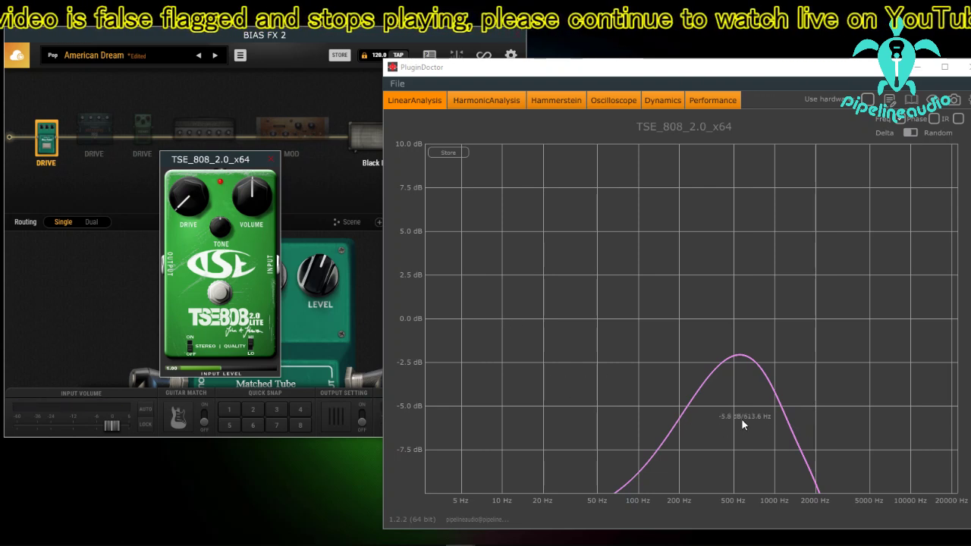
# Examine the TSE 808 in PluginDoctor's Hammerstein, harmonic, oscilloscope and dynamics analyses, ending on the linear analysis
pyautogui.click(544, 102)
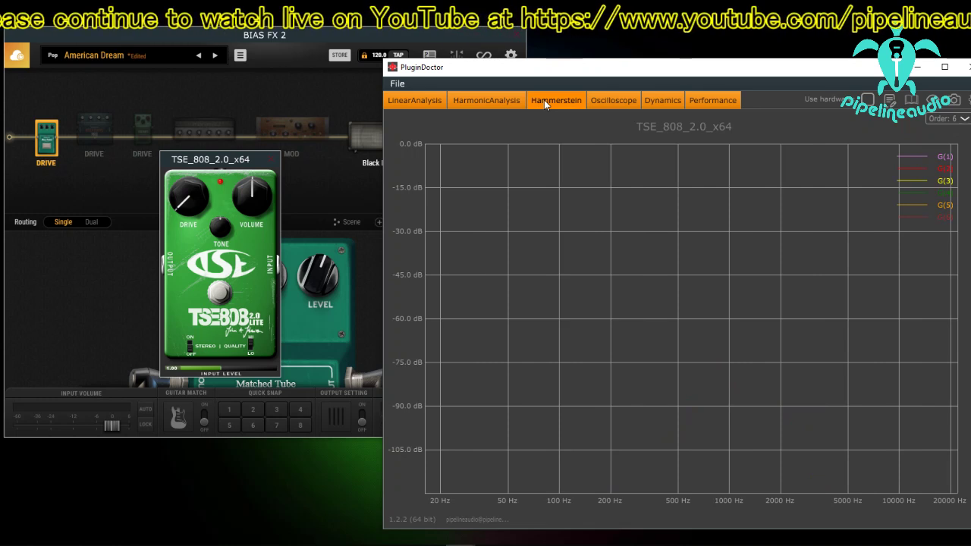
pyautogui.click(486, 98)
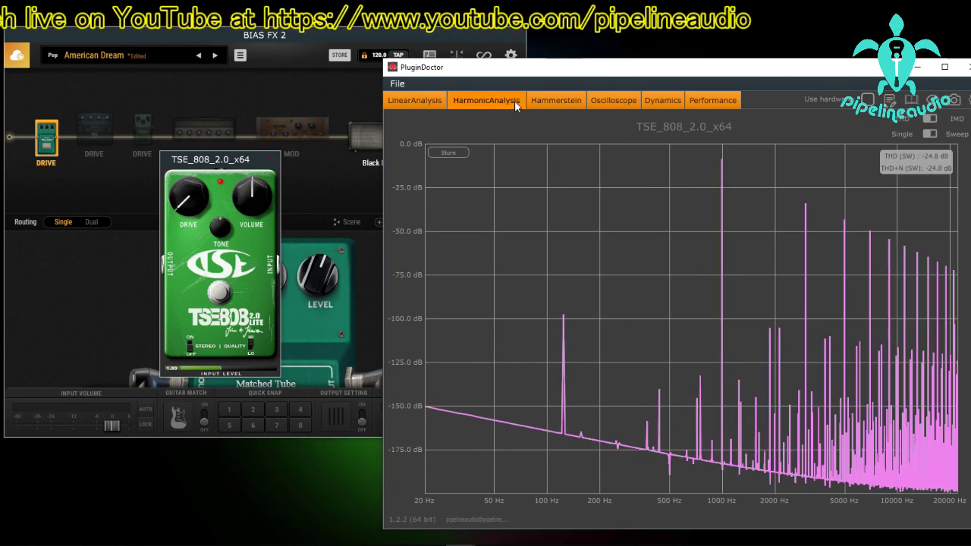
pyautogui.click(607, 100)
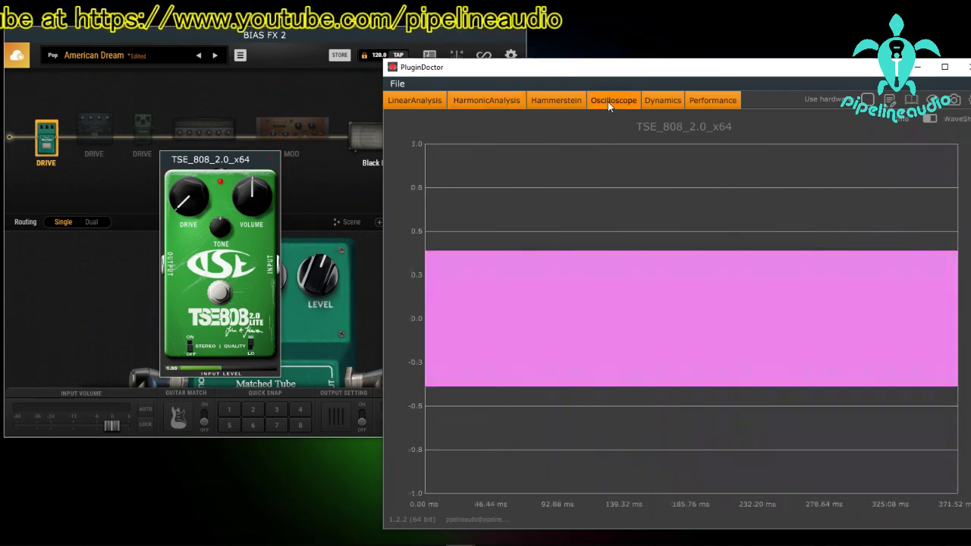
pyautogui.click(655, 99)
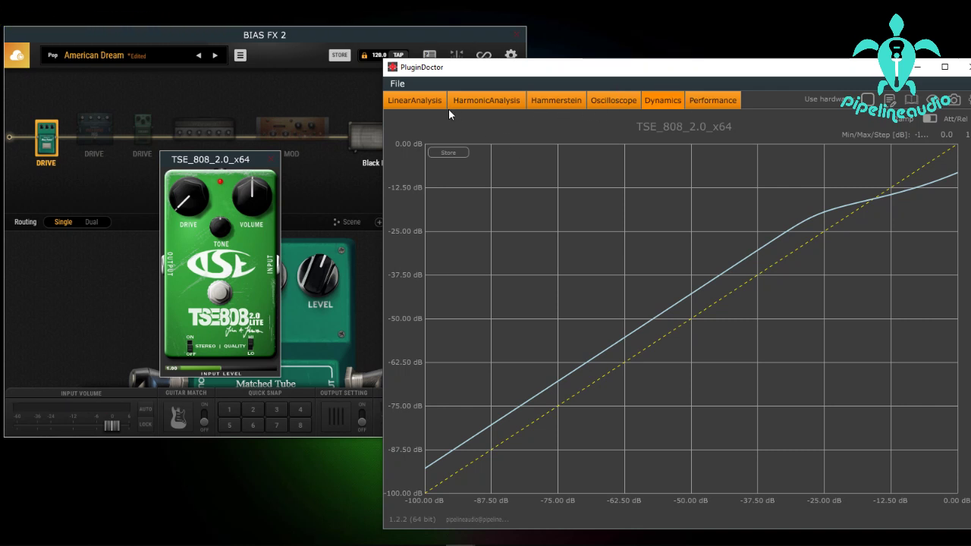
pyautogui.click(403, 101)
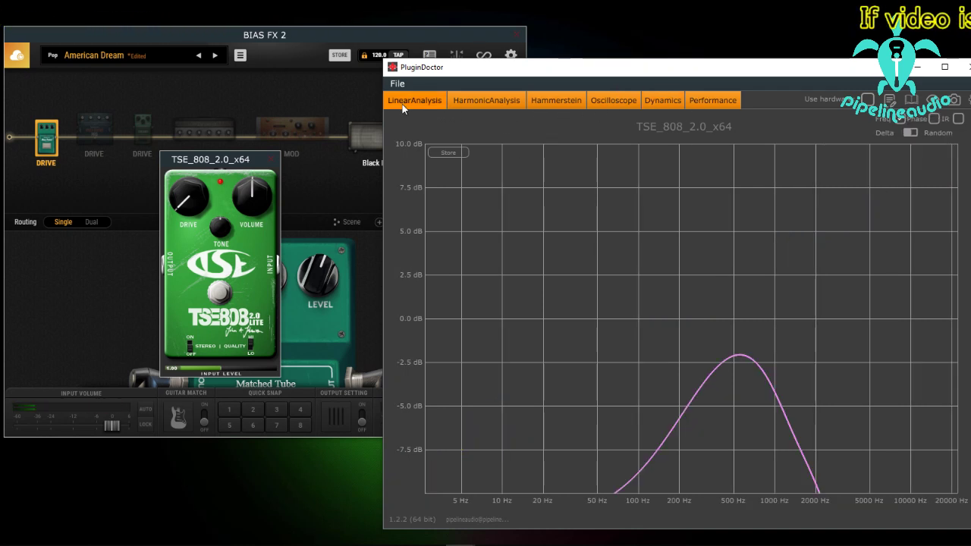
# Examine the TSE 808's attack/release dynamics while raising its drive to about the midpoint and returning it to minimum
pyautogui.click(668, 101)
pyautogui.click(929, 118)
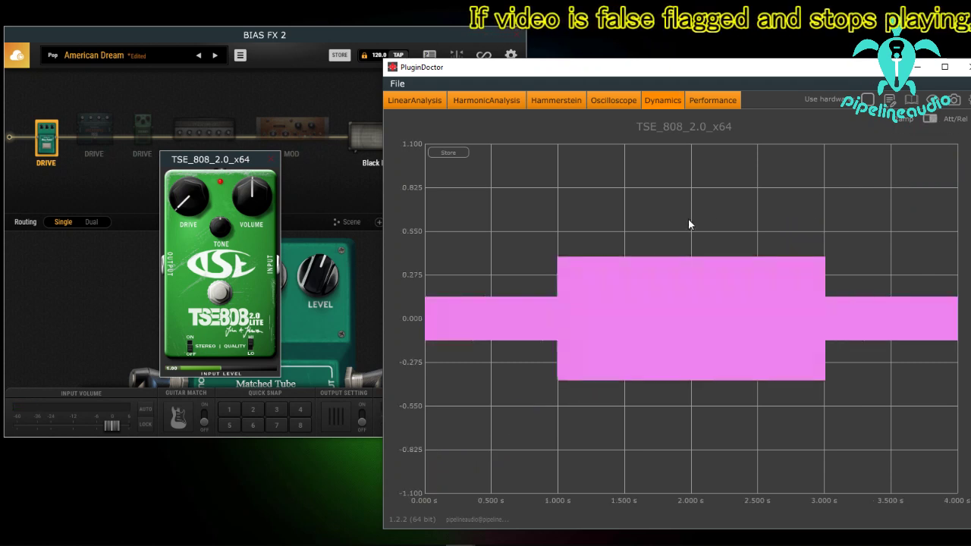
pyautogui.moveTo(187, 194); pyautogui.dragTo(188, 105)
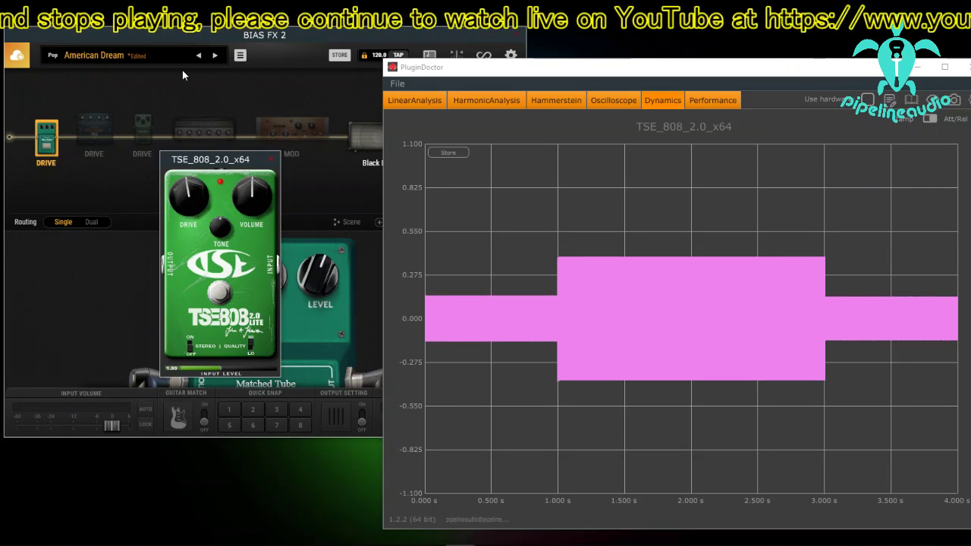
pyautogui.moveTo(188, 194); pyautogui.dragTo(175, 274)
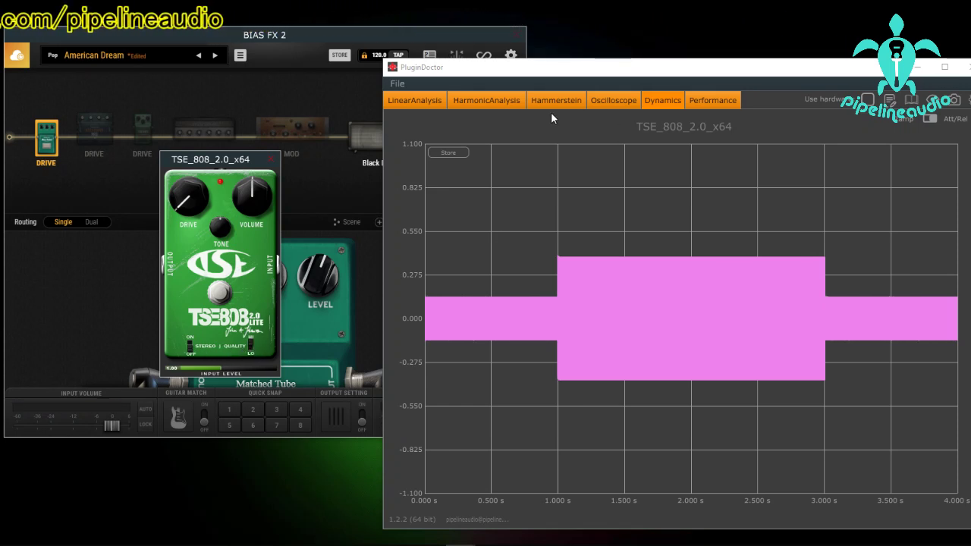
# Compare the TSE 808's HI and LO quality settings in the harmonic analysis by switching repeatedly between them
pyautogui.click(485, 99)
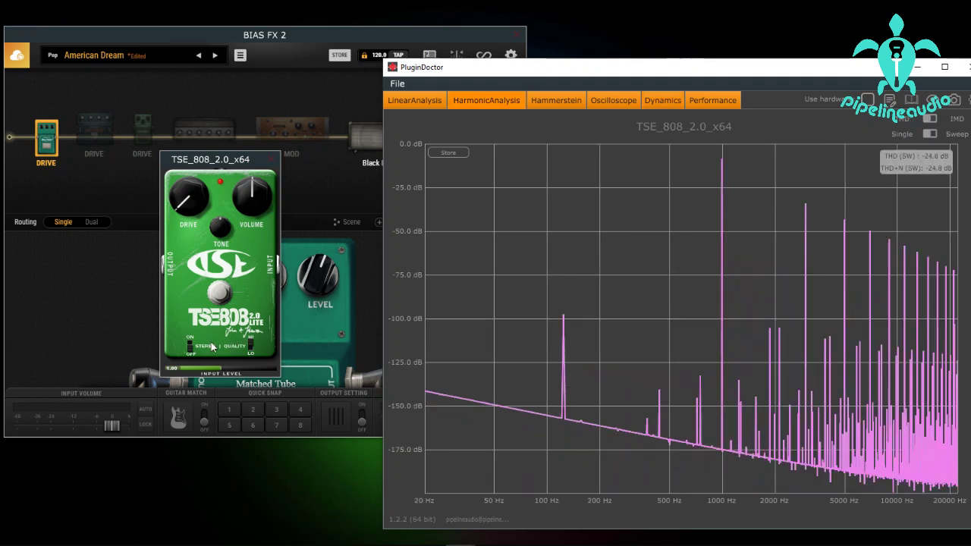
pyautogui.click(250, 350)
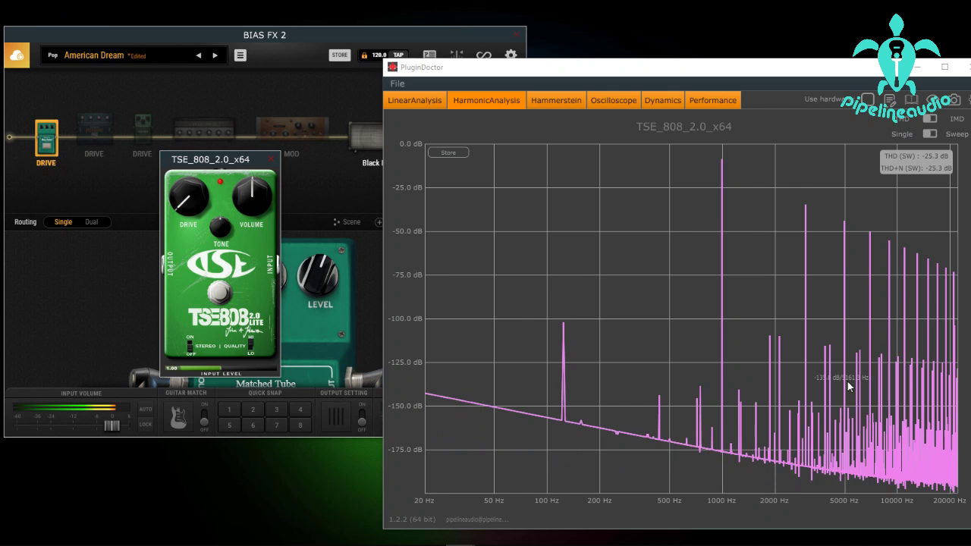
pyautogui.click(253, 347)
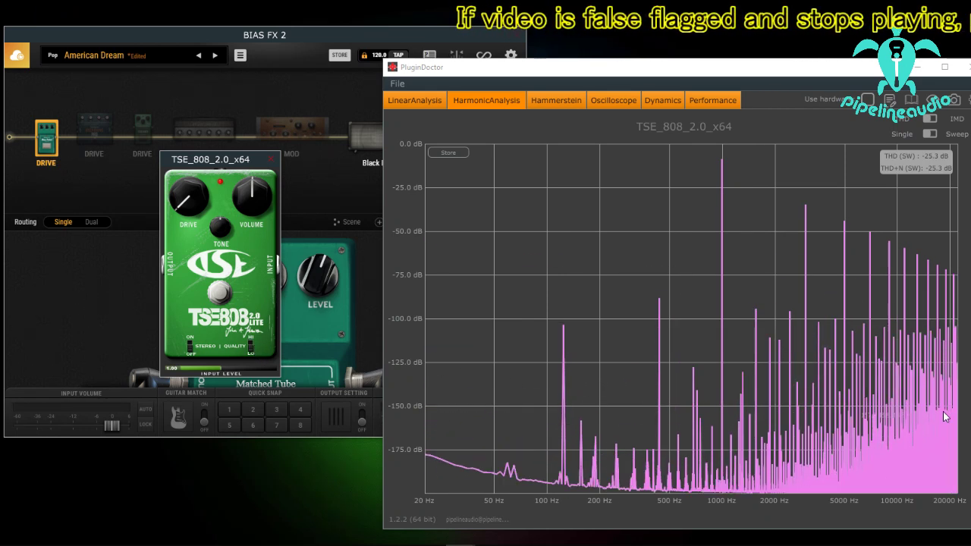
pyautogui.click(250, 349)
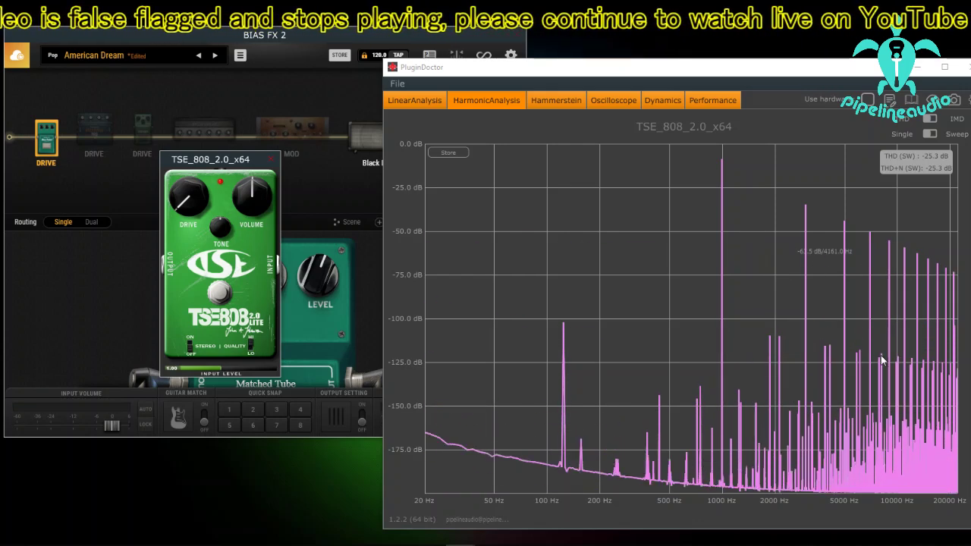
pyautogui.click(250, 349)
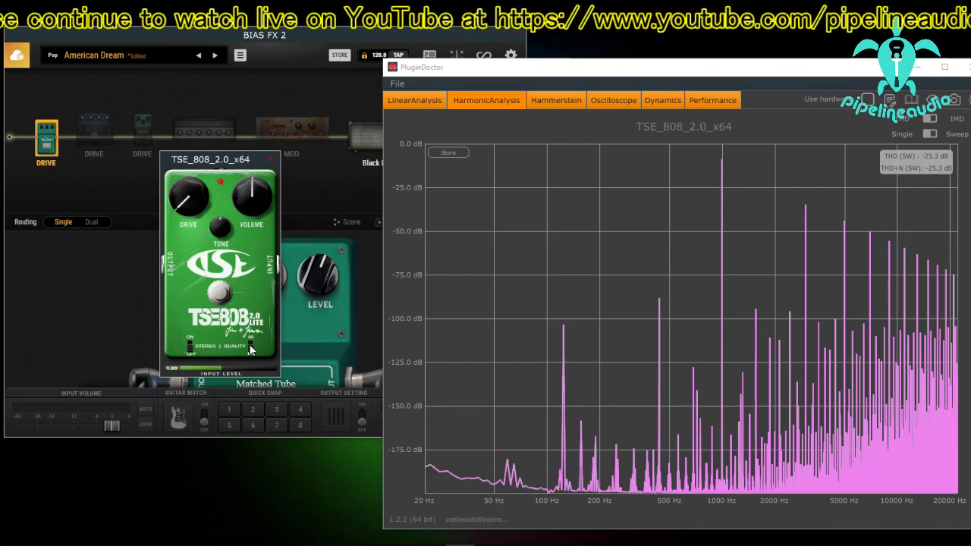
pyautogui.click(251, 349)
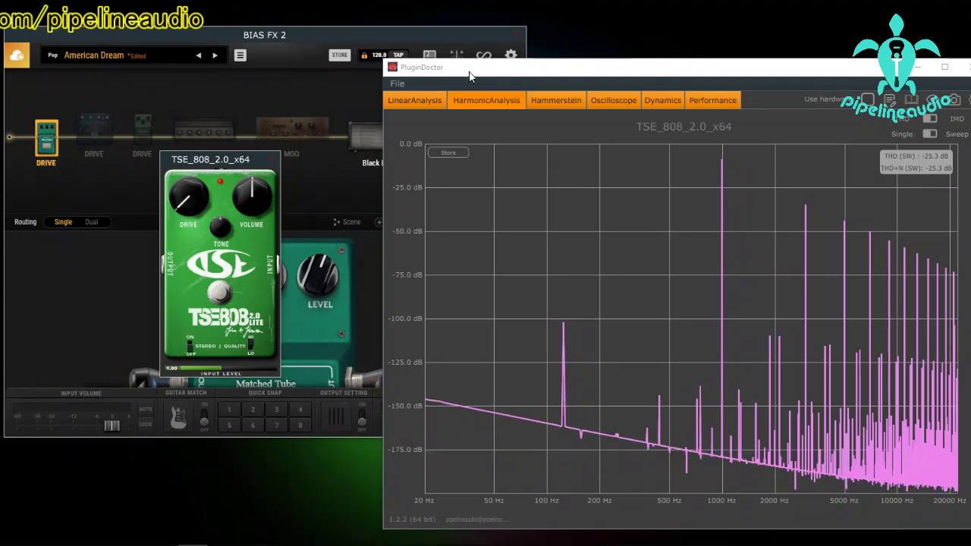
# Move the TSE 808's analyzer window down, bring the BIAS FX 2 analyzer forward, and move the TSE 808 pedal window off screen
pyautogui.moveTo(471, 76); pyautogui.dragTo(370, 284)
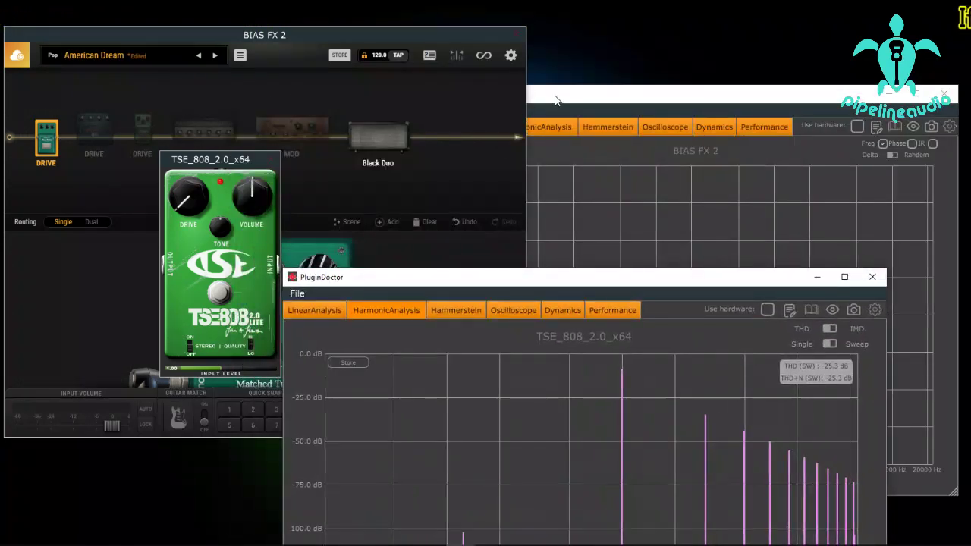
pyautogui.click(558, 95)
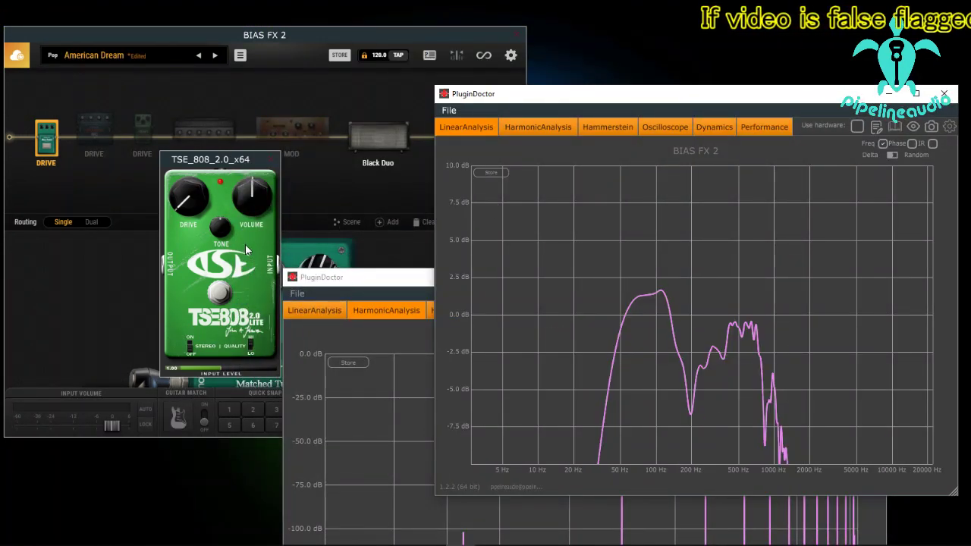
pyautogui.moveTo(233, 161); pyautogui.dragTo(103, 545)
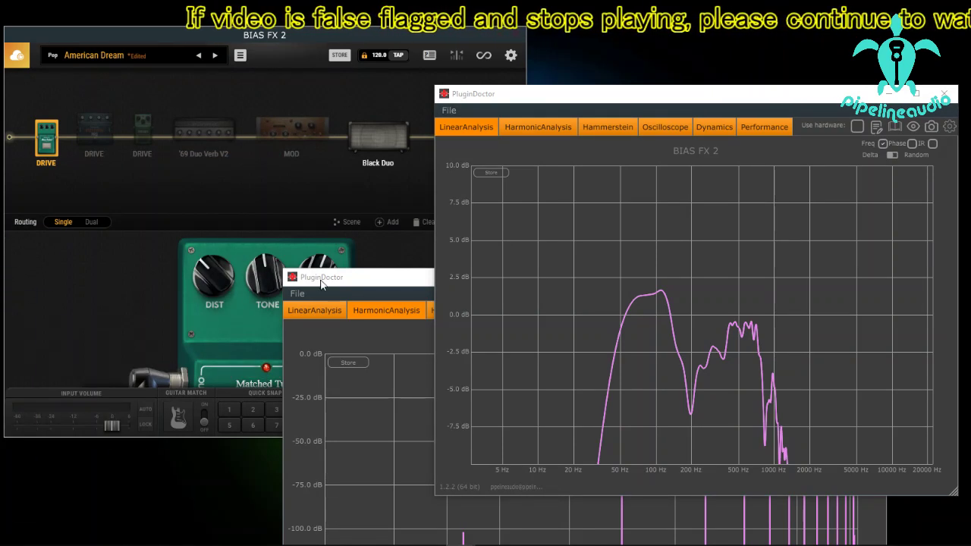
# Bring the TSE 808's analyzer forward, store its linear response curve, and move the window aside to uncover the BIAS FX 2 analyzer
pyautogui.click(347, 281)
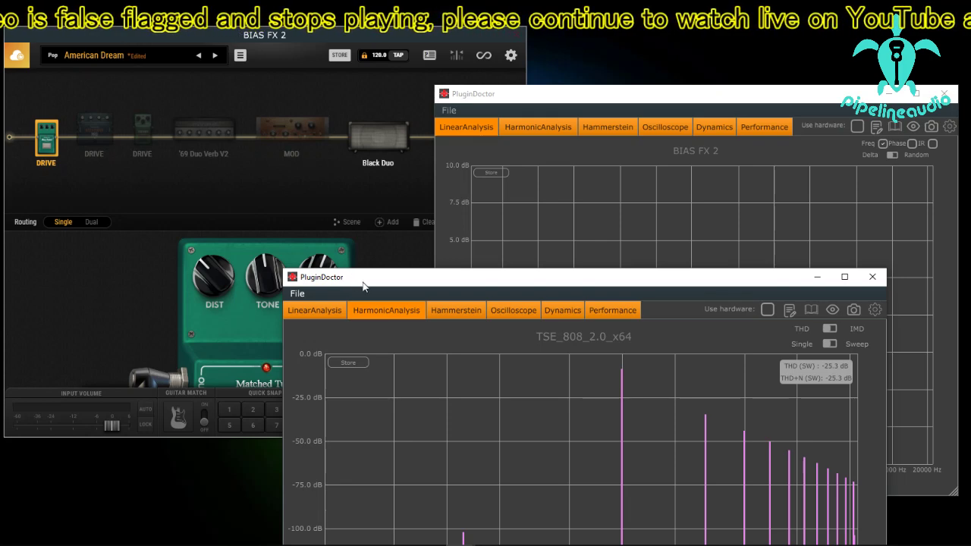
pyautogui.moveTo(349, 281); pyautogui.dragTo(176, 118)
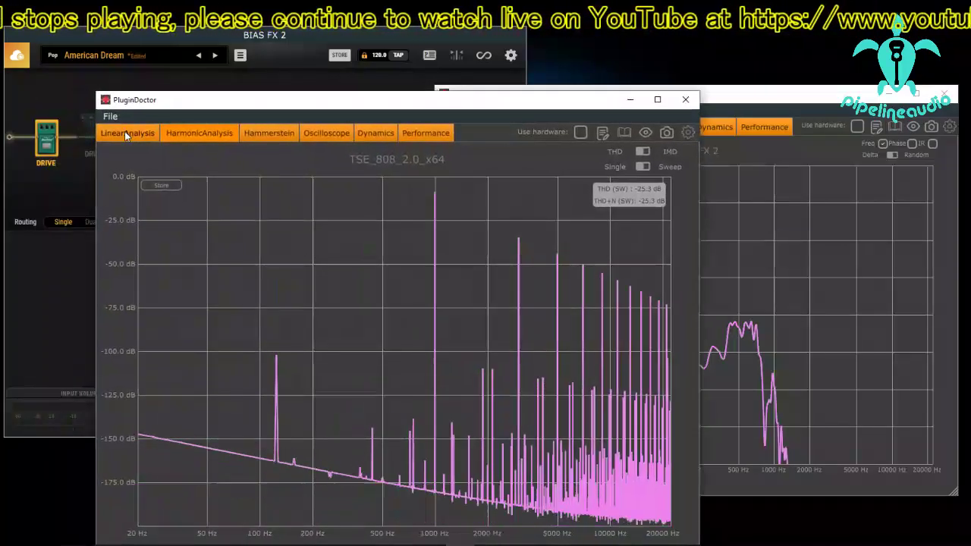
pyautogui.click(125, 132)
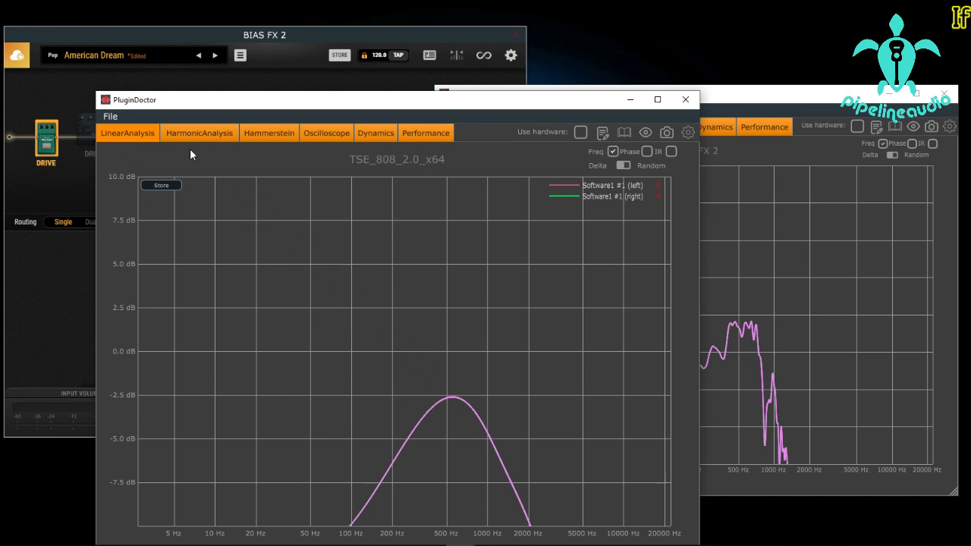
pyautogui.moveTo(169, 101); pyautogui.dragTo(37, 86)
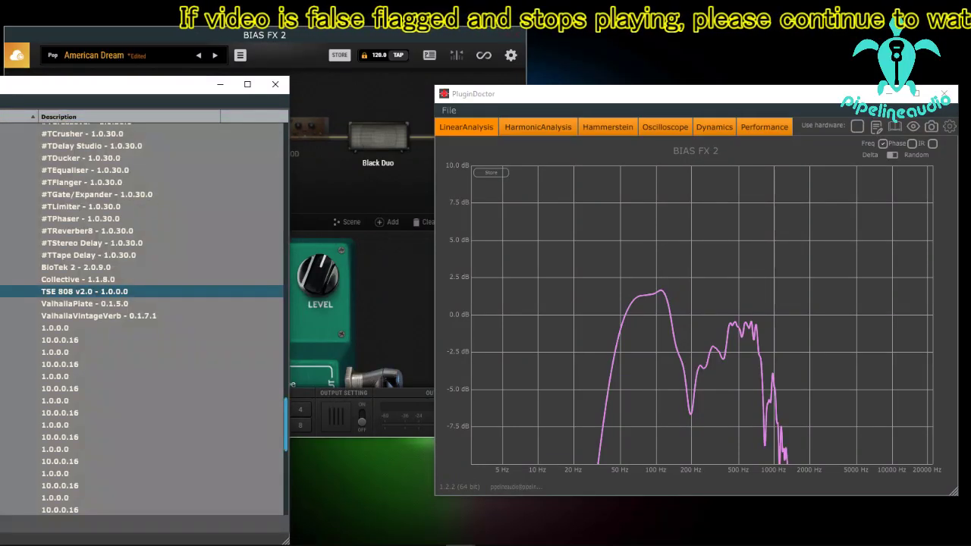
# Find Dirt Machine in the plugin list and load it in place of the TSE 808 in the analyzer
pyautogui.scroll(8, 142, 319)
pyautogui.scroll(10, 142, 319)
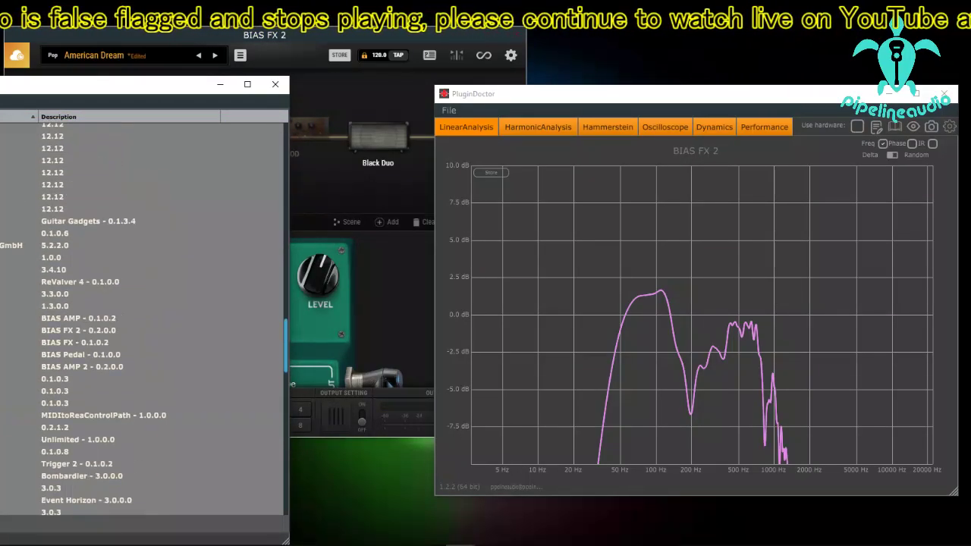
pyautogui.scroll(9, 142, 319)
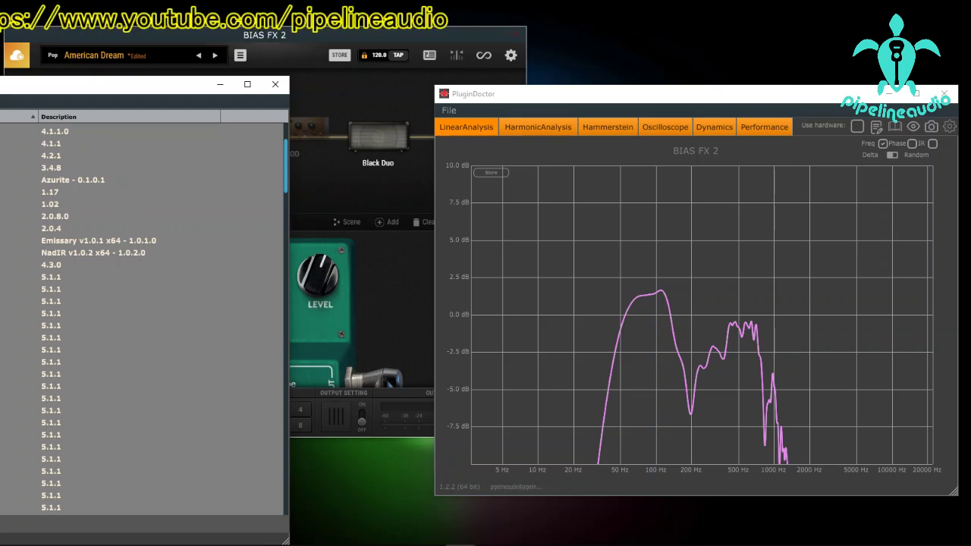
pyautogui.scroll(2, 142, 318)
pyautogui.scroll(-12, 142, 319)
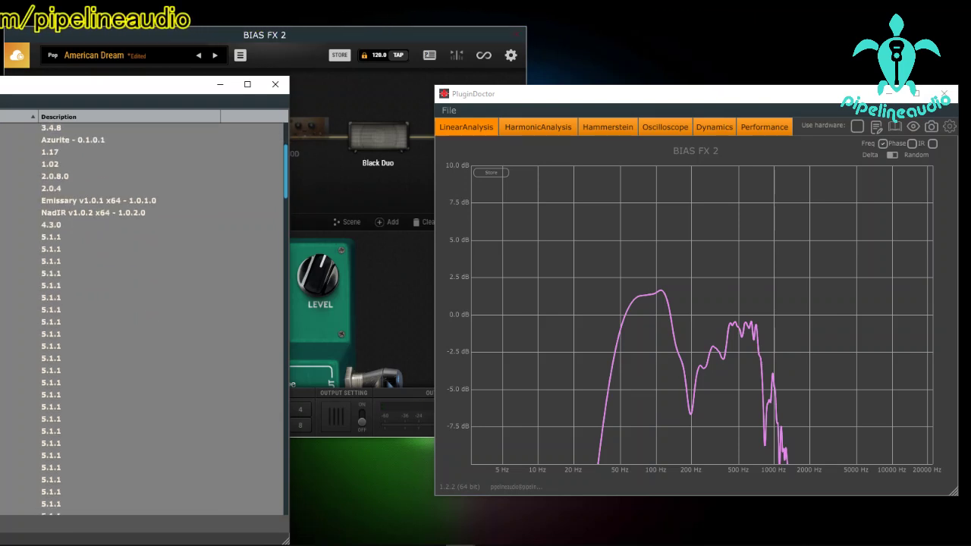
pyautogui.scroll(12, 141, 318)
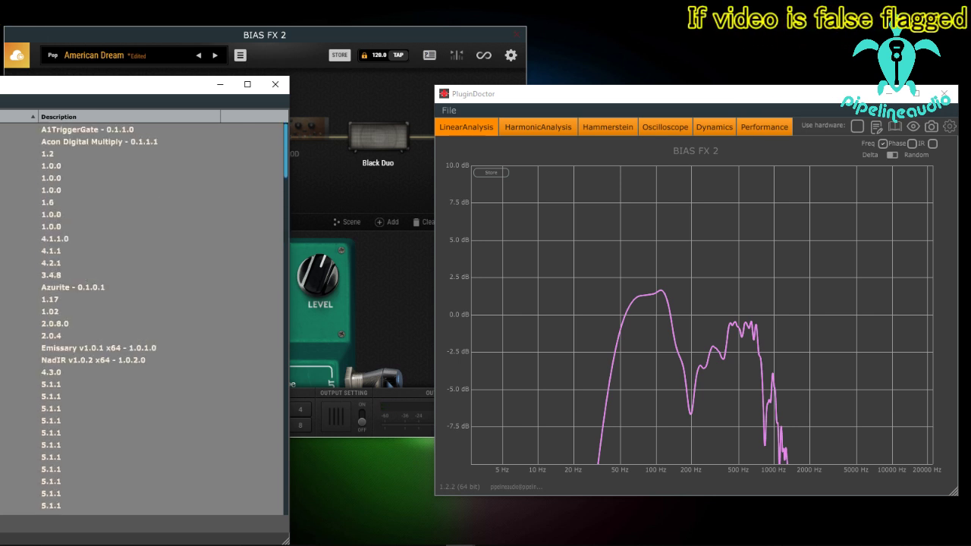
pyautogui.scroll(-3, 142, 318)
pyautogui.scroll(-9, 141, 318)
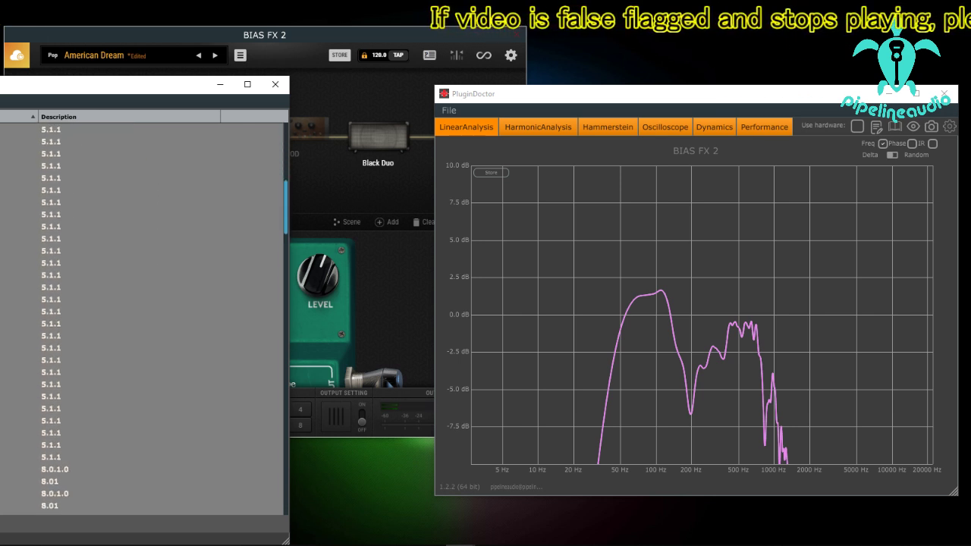
pyautogui.scroll(15, 141, 318)
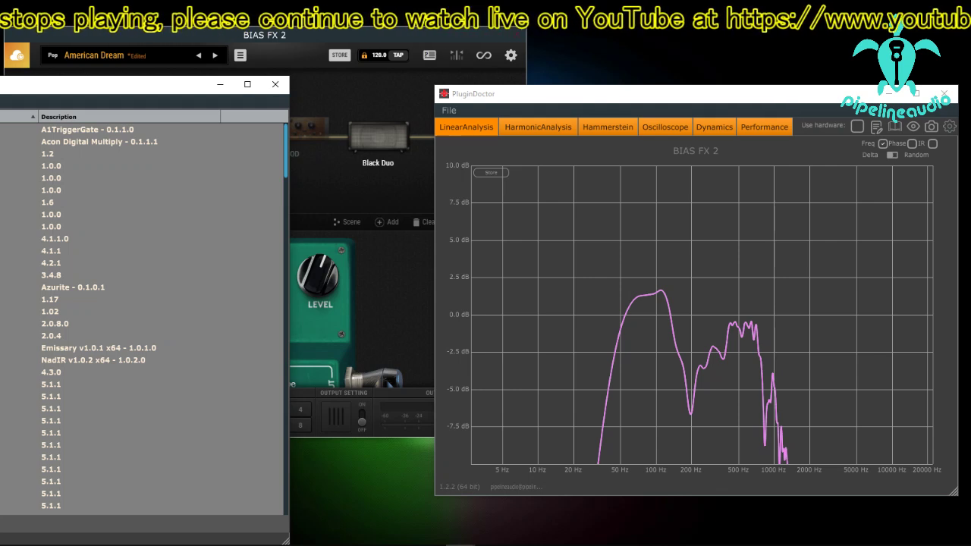
pyautogui.doubleClick(142, 167)
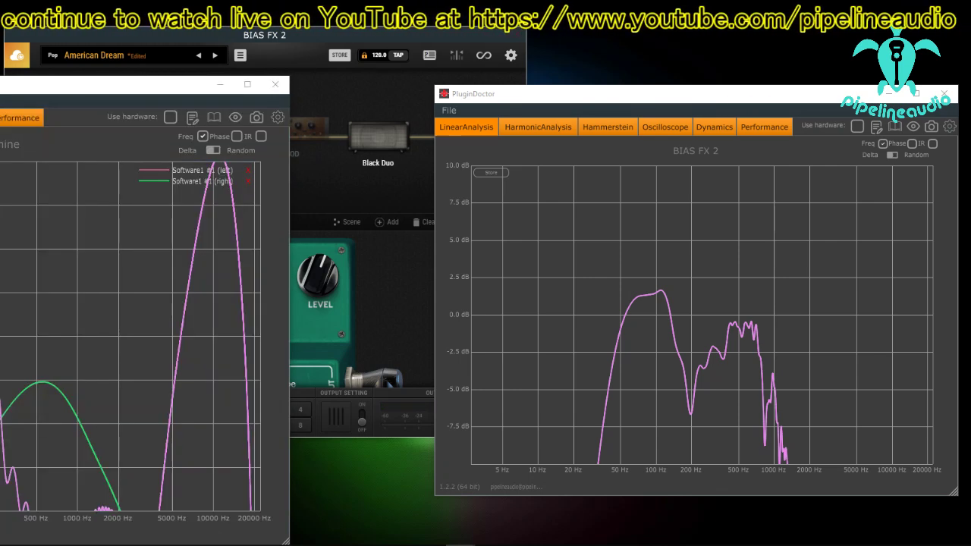
# Arrange the analyzer and Dirt Machine windows in view and lower the Lil Screamer's gain to minimum
pyautogui.moveTo(38, 90); pyautogui.dragTo(588, 95)
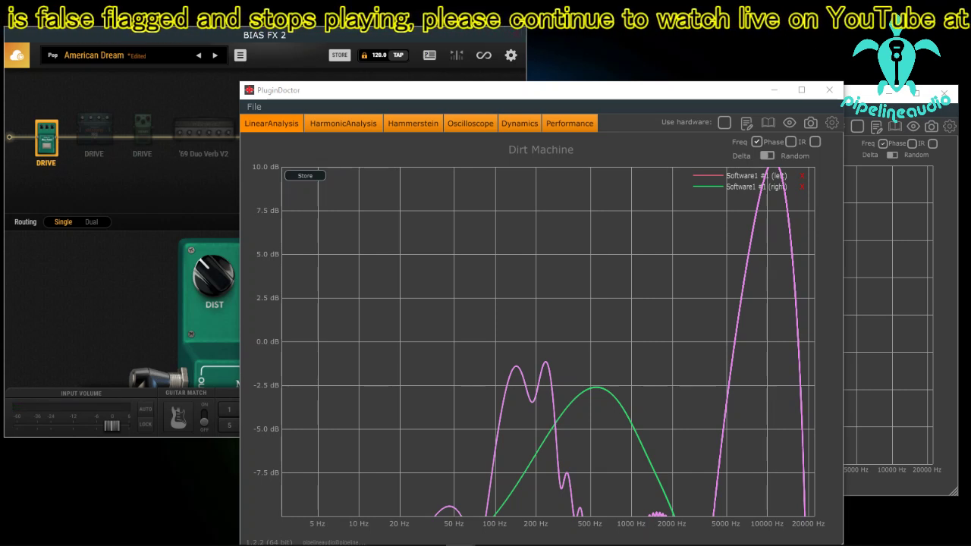
pyautogui.moveTo(2, 152); pyautogui.dragTo(138, 119)
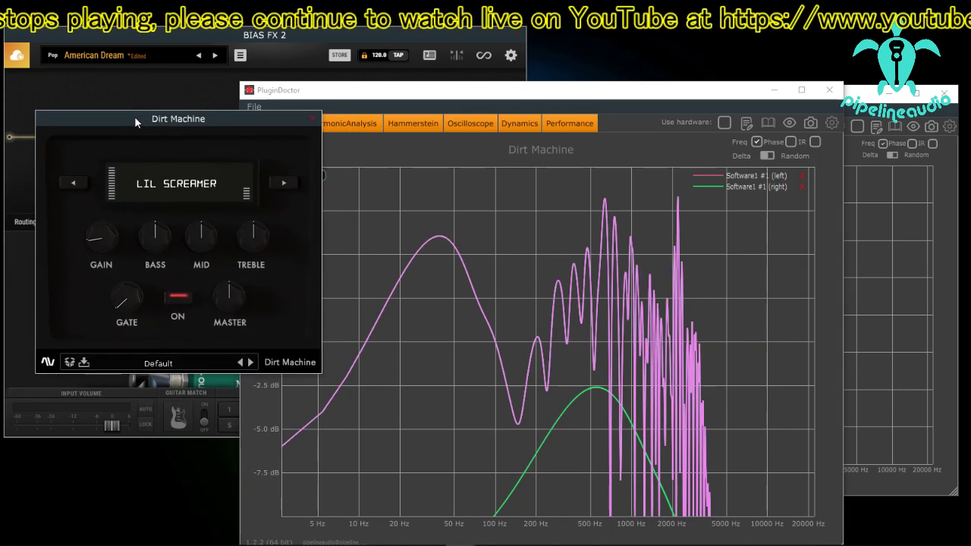
pyautogui.moveTo(123, 261)
pyautogui.moveTo(103, 249); pyautogui.dragTo(99, 272)
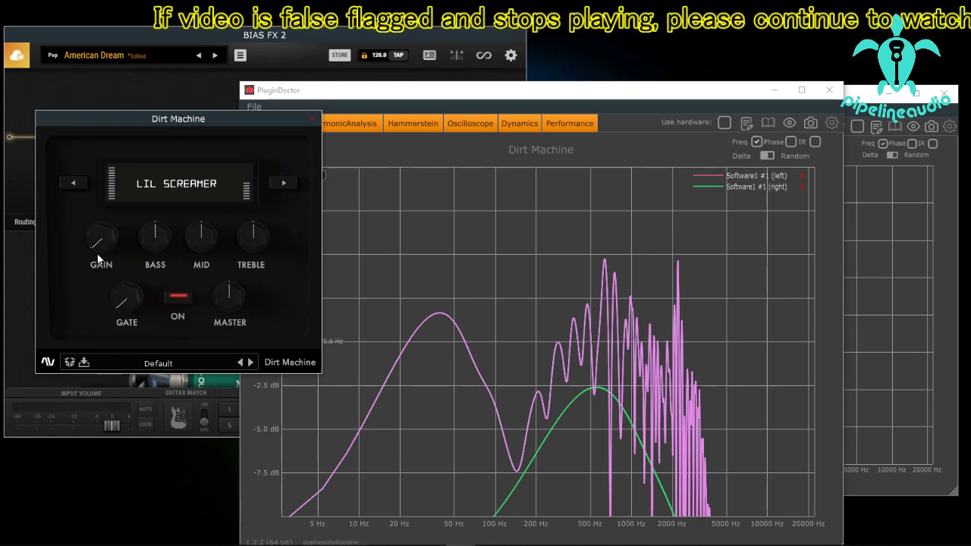
# Compare the linear responses of Dirt Machine's pedal models, including Seoul Food and Lil Screamer, and select the DS-3 model
pyautogui.click(279, 185)
pyautogui.click(277, 182)
pyautogui.click(278, 182)
pyautogui.click(75, 184)
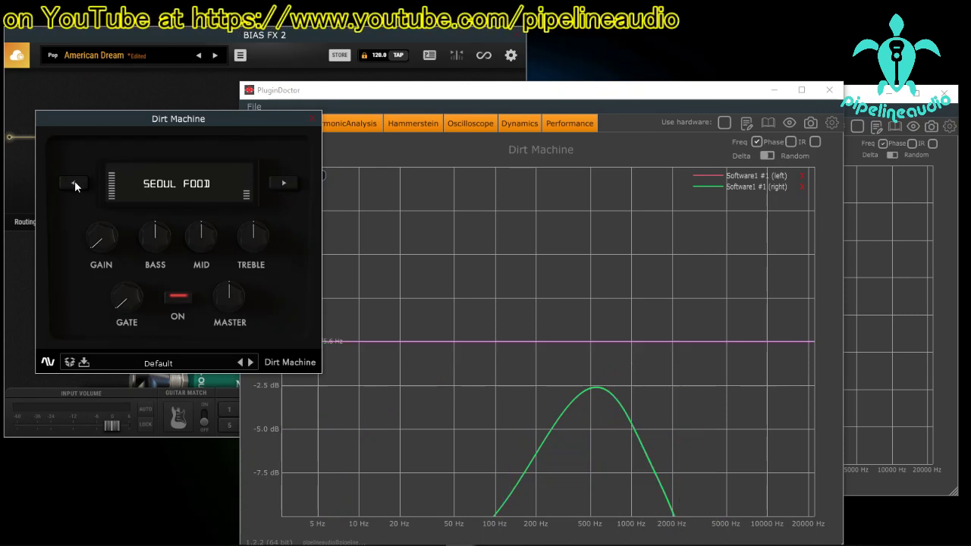
pyautogui.click(75, 184)
pyautogui.click(74, 183)
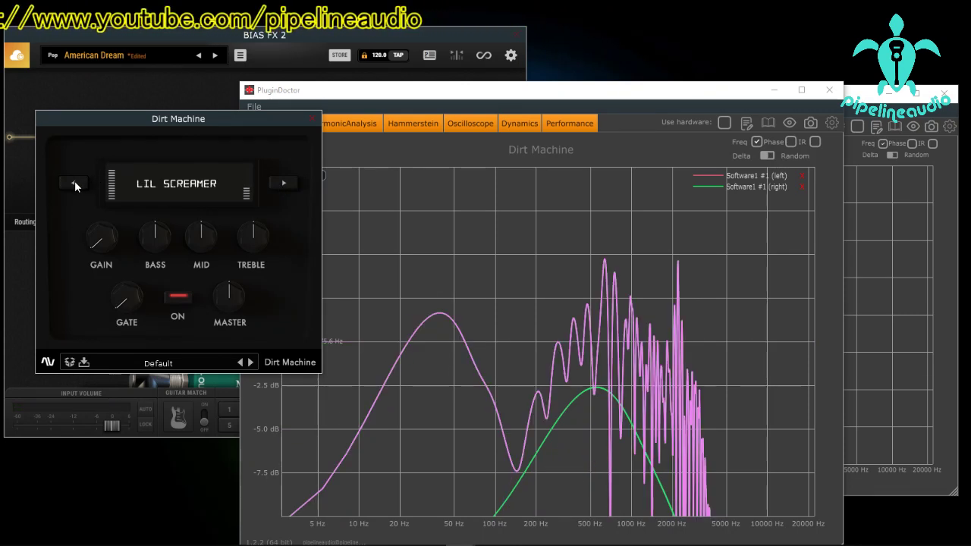
pyautogui.click(175, 186)
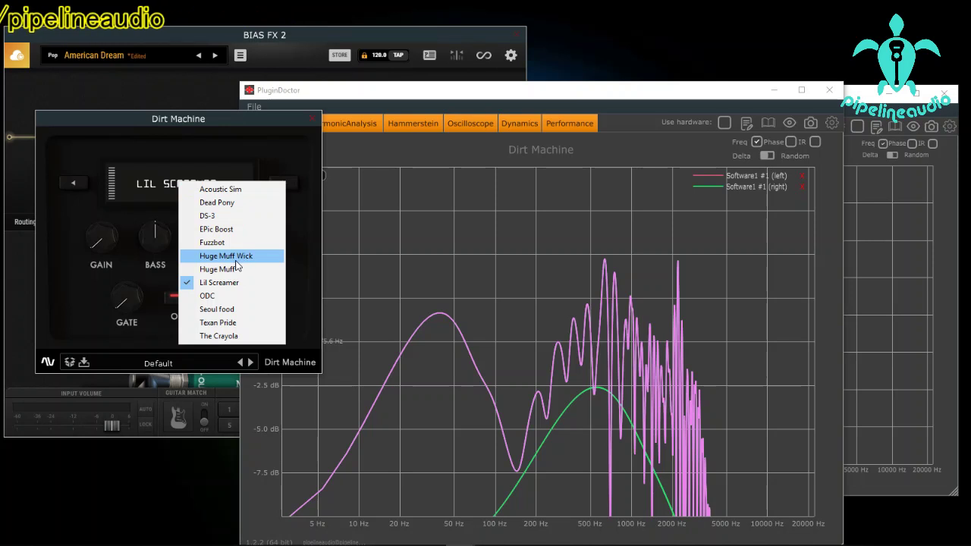
pyautogui.click(210, 217)
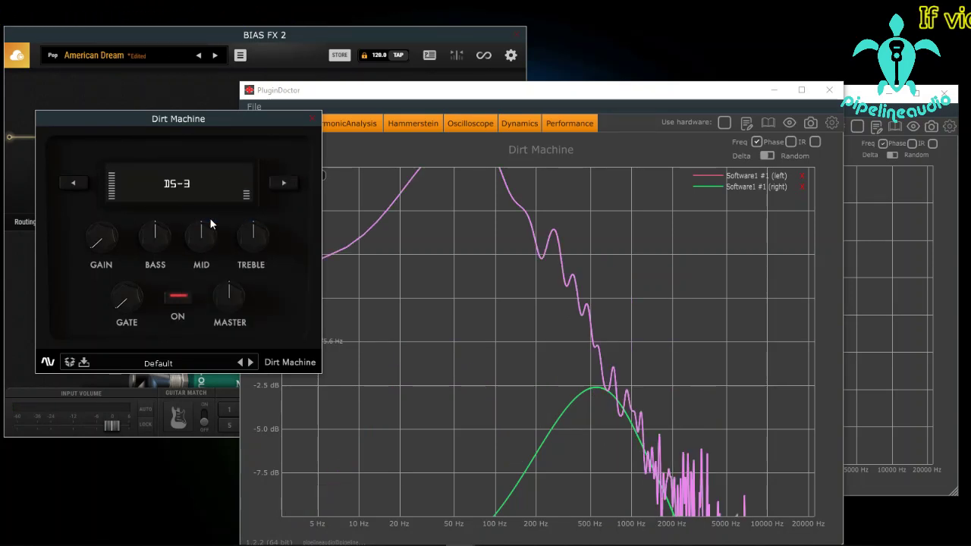
# Close the Dirt Machine plugin window and move its analyzer off screen to uncover BIAS FX 2
pyautogui.click(312, 119)
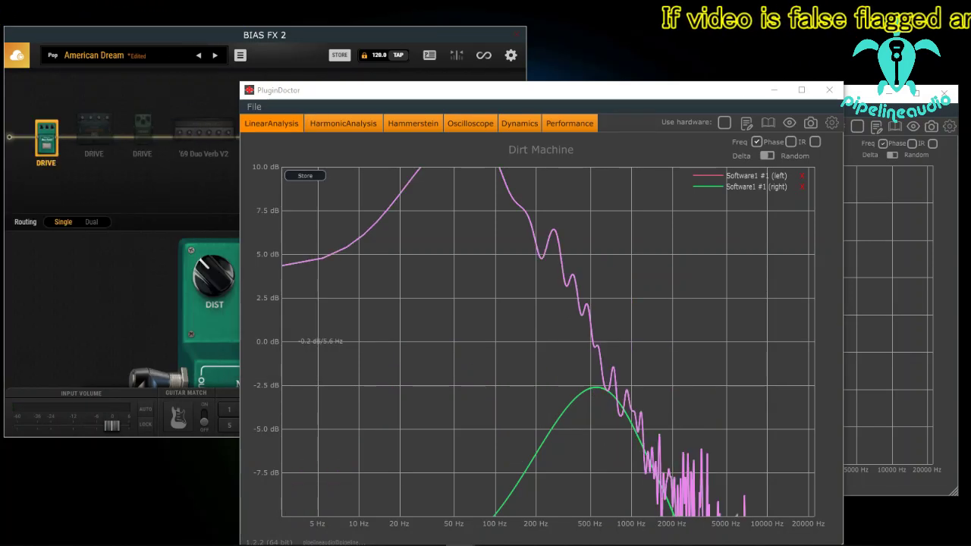
pyautogui.moveTo(404, 97); pyautogui.dragTo(126, 70)
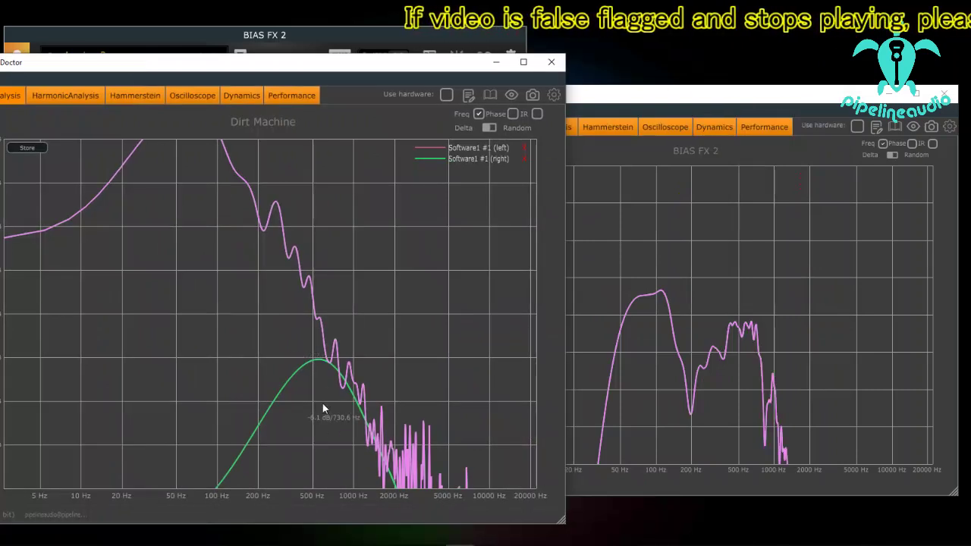
pyautogui.moveTo(352, 69); pyautogui.dragTo(0, 92)
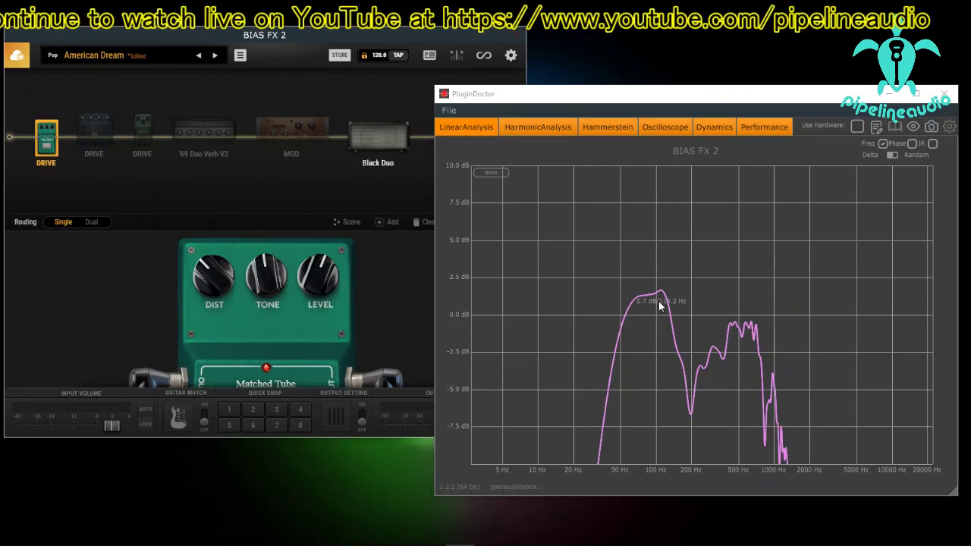
# Set the Matched Tube pedal's DIST to minimum and TONE to the midpoint, and bypass the Black Duo cabinet
pyautogui.moveTo(205, 280); pyautogui.dragTo(224, 337)
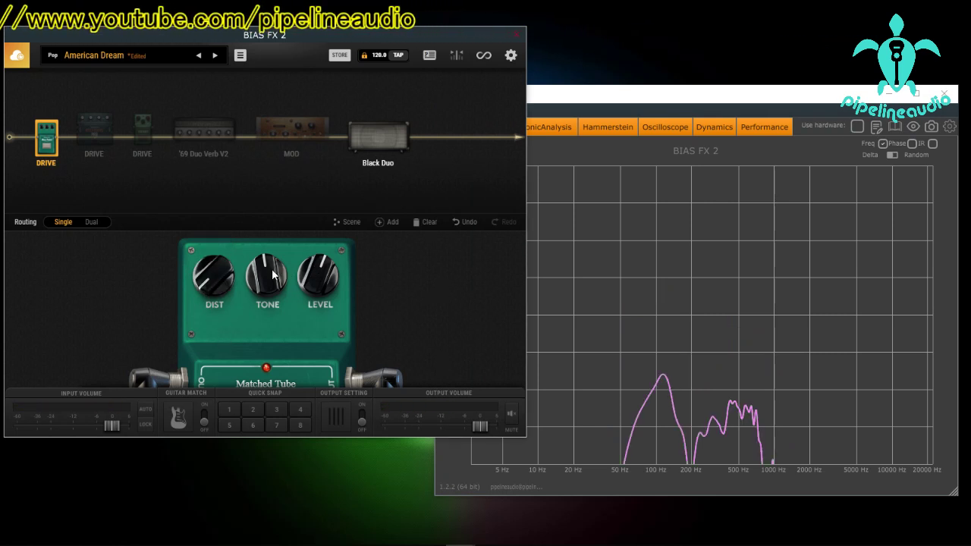
pyautogui.moveTo(267, 270); pyautogui.dragTo(267, 274)
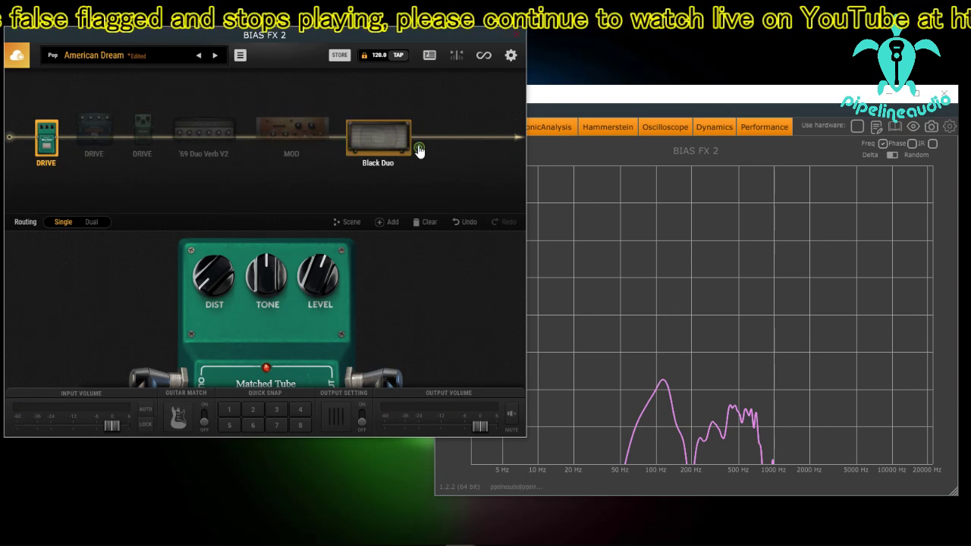
pyautogui.click(420, 148)
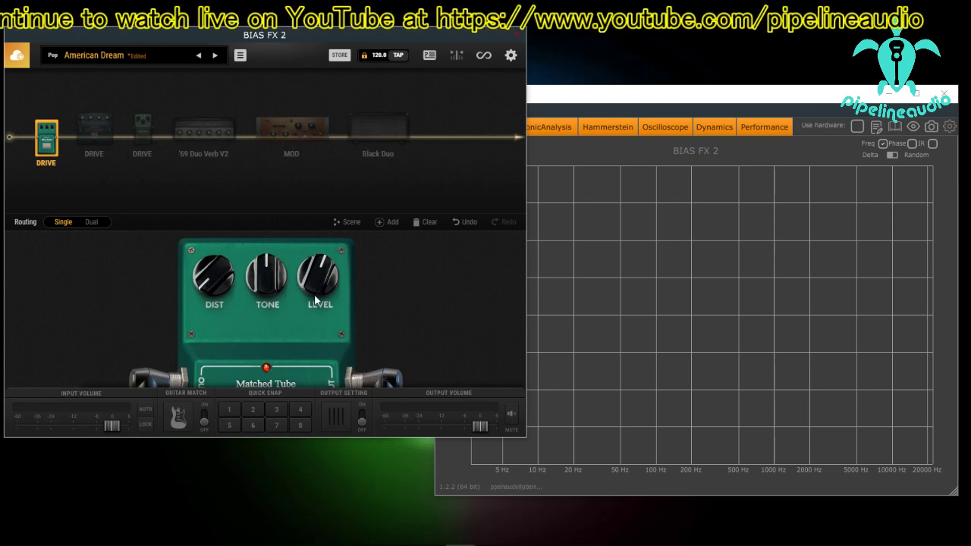
# Set the Matched Tube's LEVEL to the midpoint, raise the output volume, and check the global output settings
pyautogui.moveTo(322, 281); pyautogui.dragTo(321, 286)
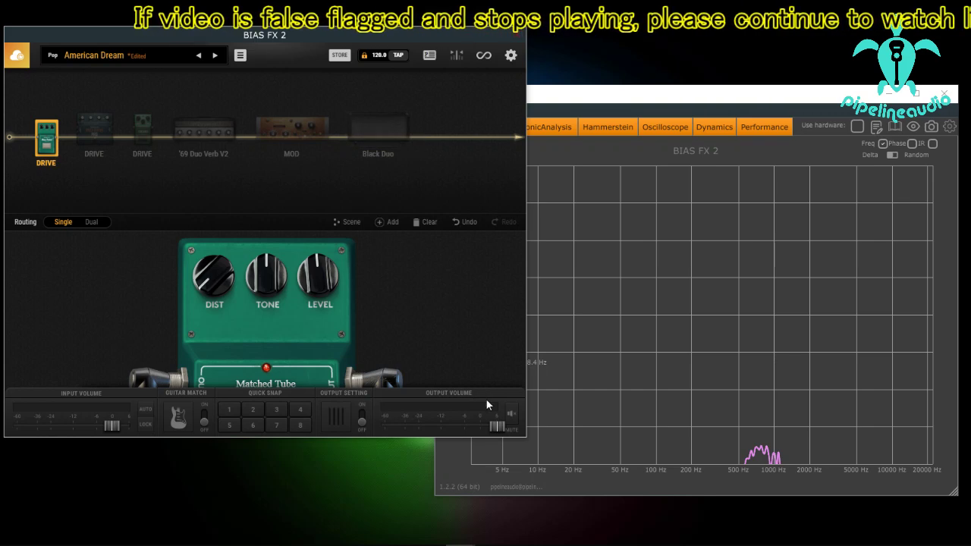
pyautogui.click(341, 413)
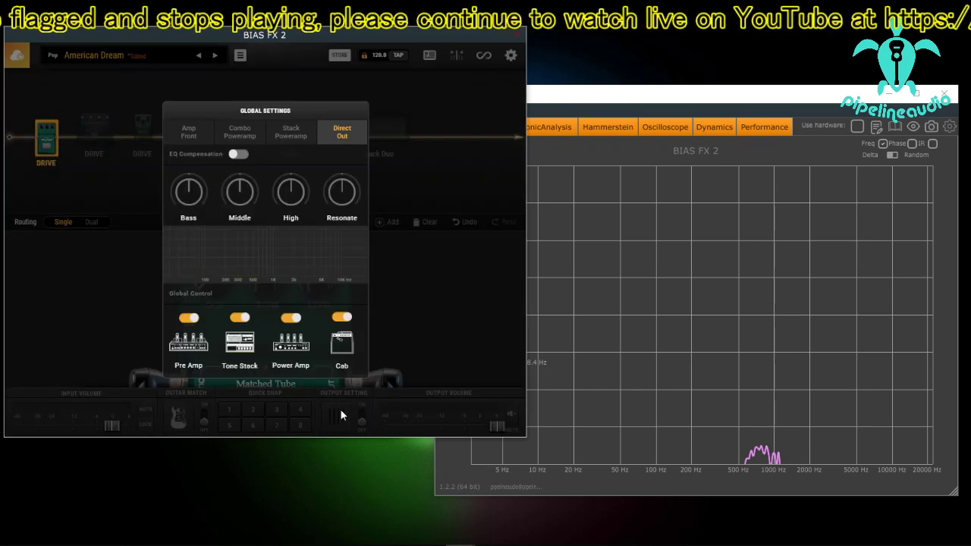
pyautogui.click(422, 286)
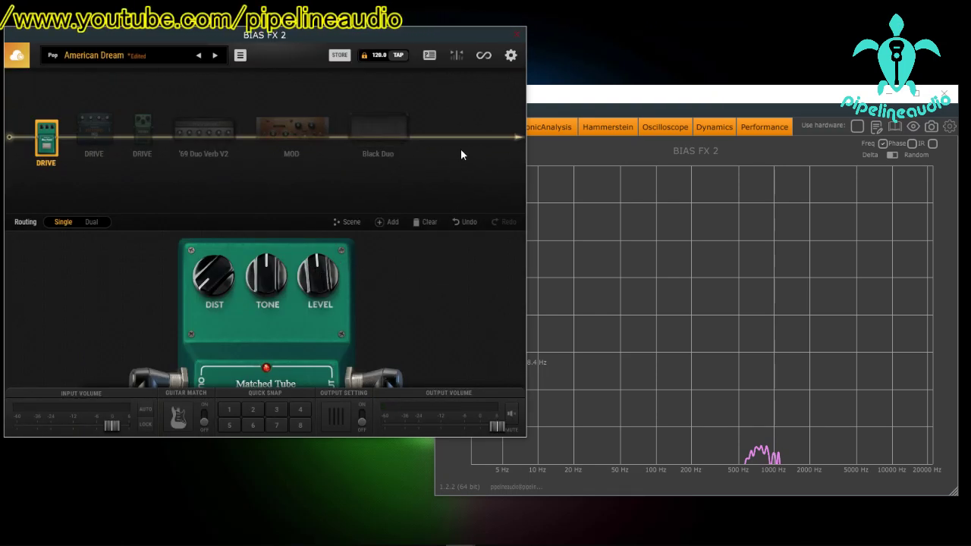
# Add an EQ10 after the Black Duo cabinet at the end of the signal chain and show its controls
pyautogui.click(385, 225)
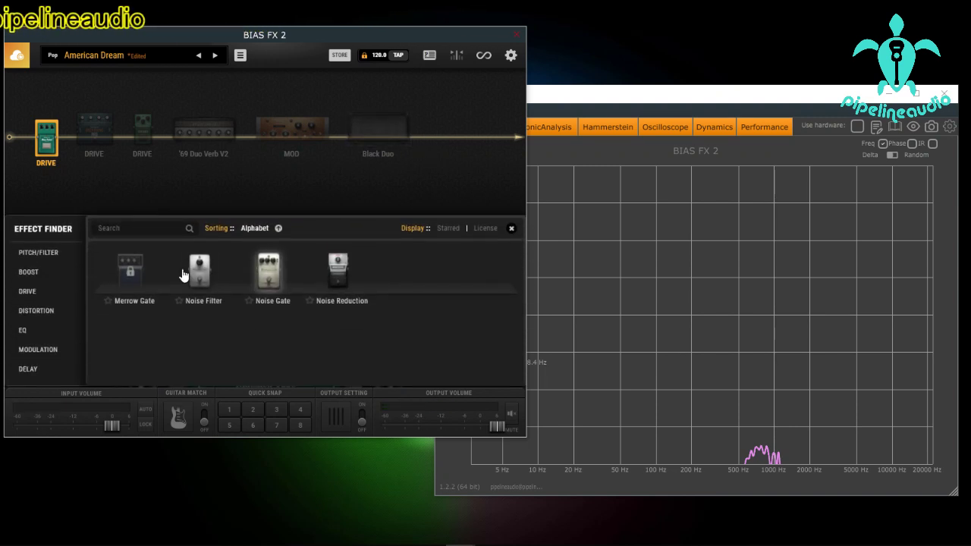
pyautogui.click(33, 334)
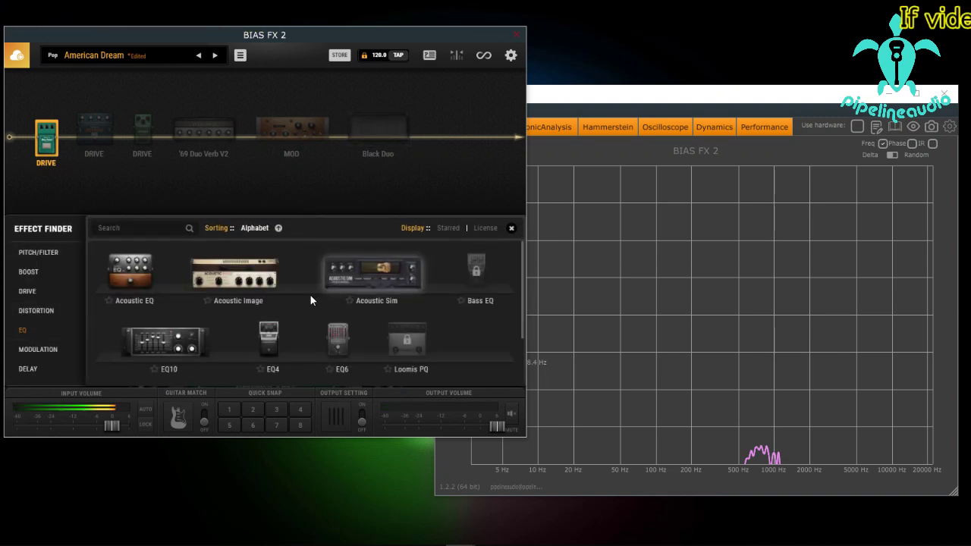
pyautogui.moveTo(160, 341); pyautogui.dragTo(449, 145)
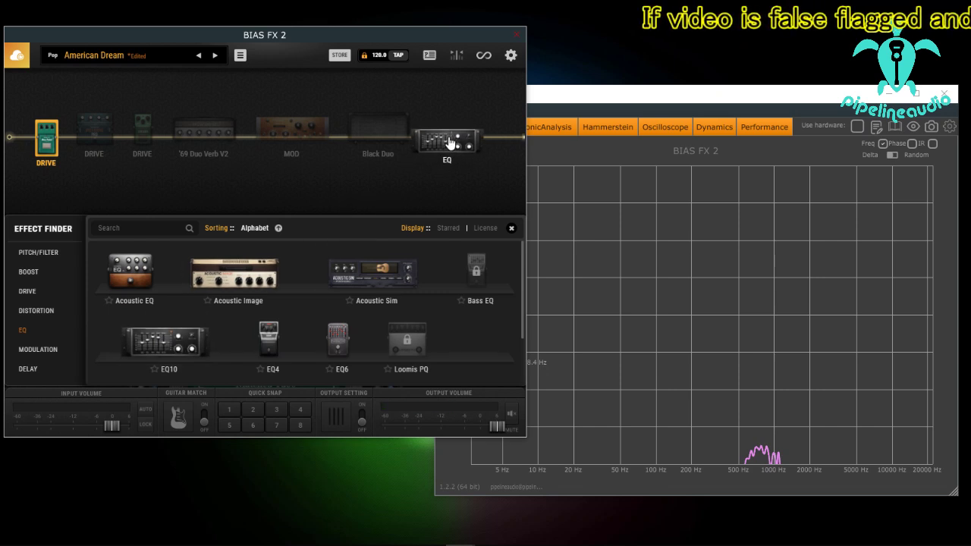
pyautogui.click(447, 138)
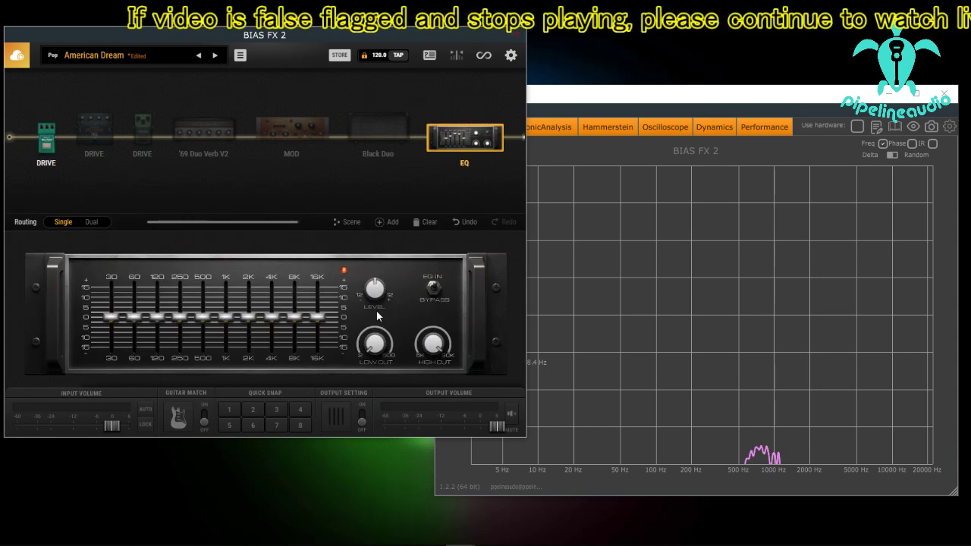
# Bypass the first drive pedal and compare the linear response with the EQ10 switched between EQ IN and BYPASS
pyautogui.moveTo(42, 129)
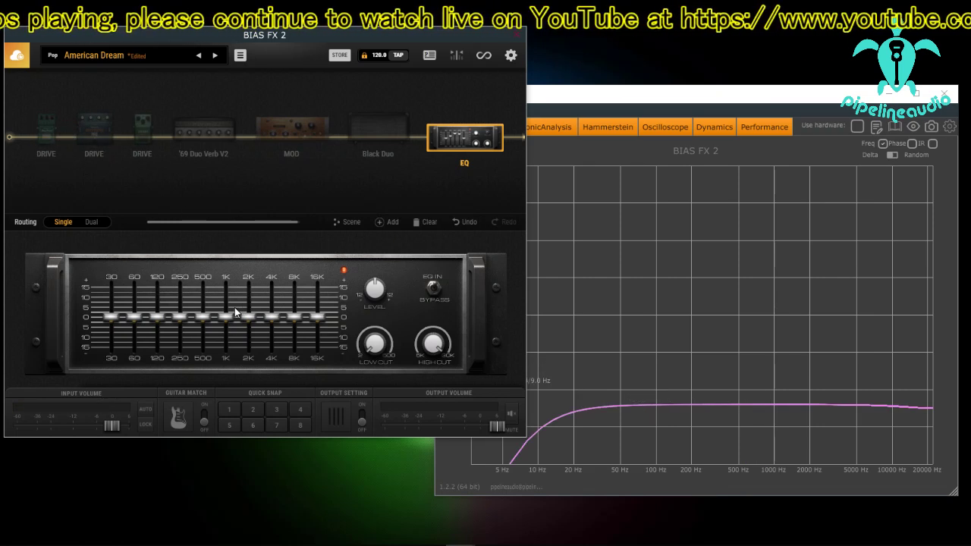
pyautogui.click(435, 294)
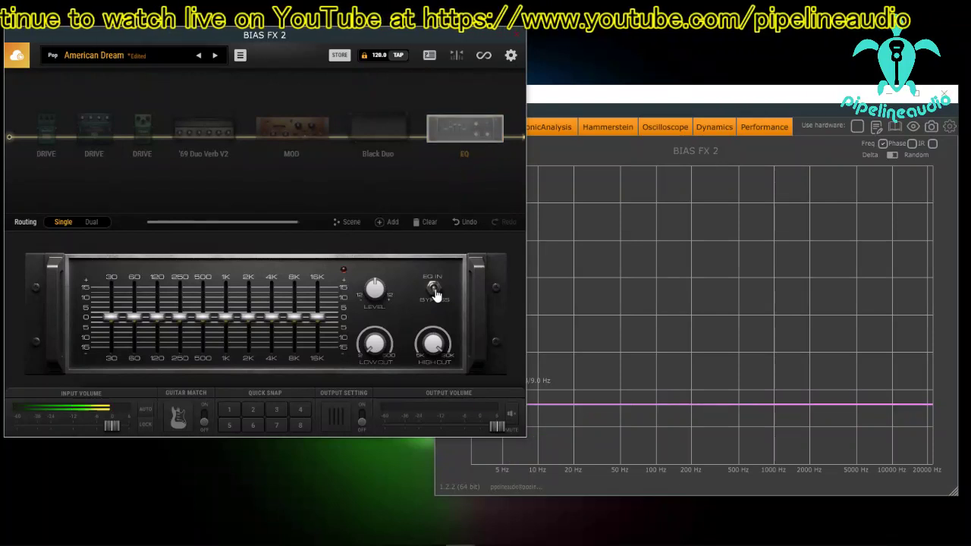
pyautogui.click(434, 295)
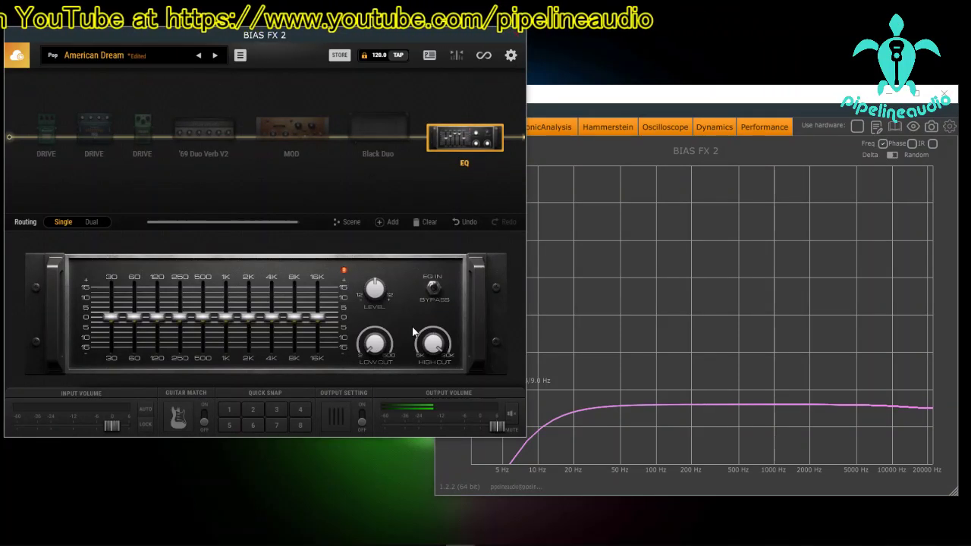
pyautogui.click(434, 292)
pyautogui.click(434, 292)
pyautogui.click(434, 292)
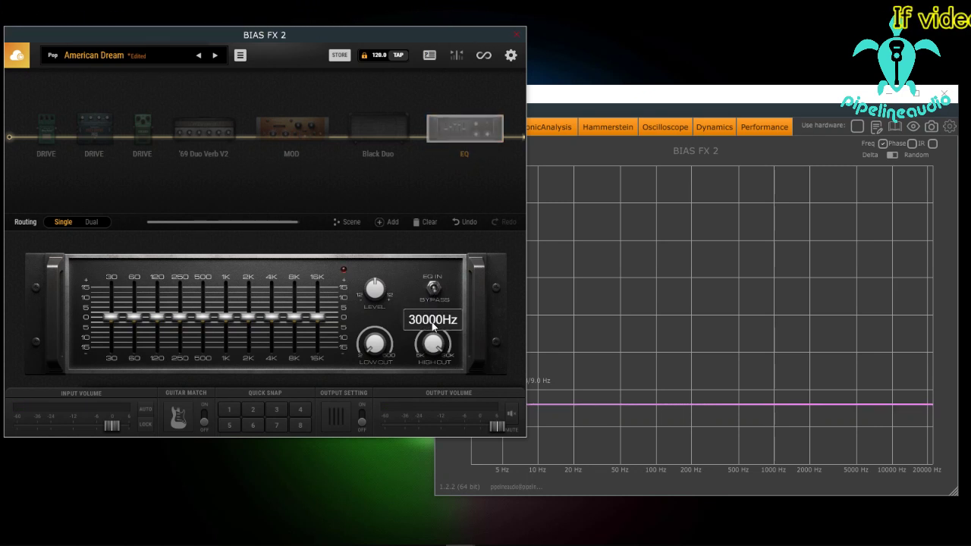
pyautogui.click(434, 293)
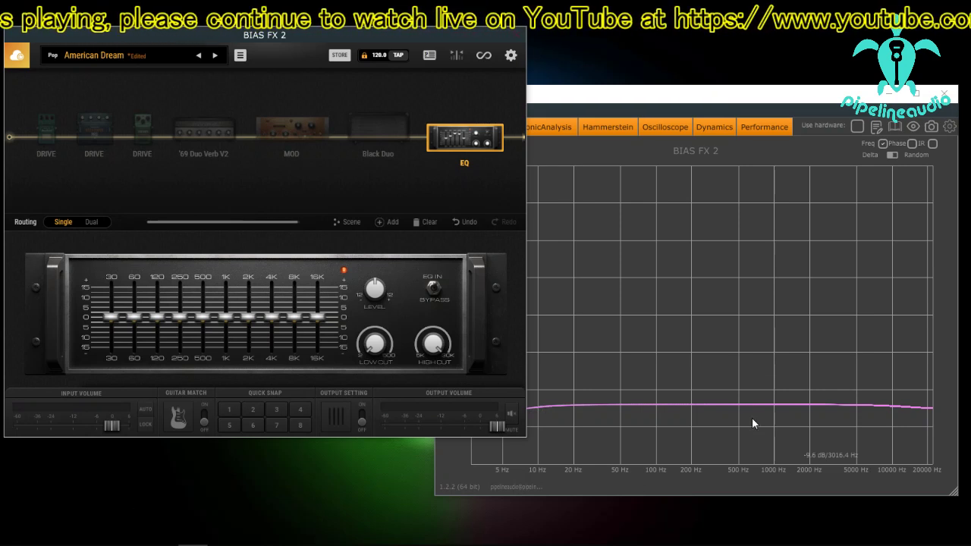
# Remove the EQ10 from the end of the signal chain and browse the available modulation effects
pyautogui.moveTo(506, 152)
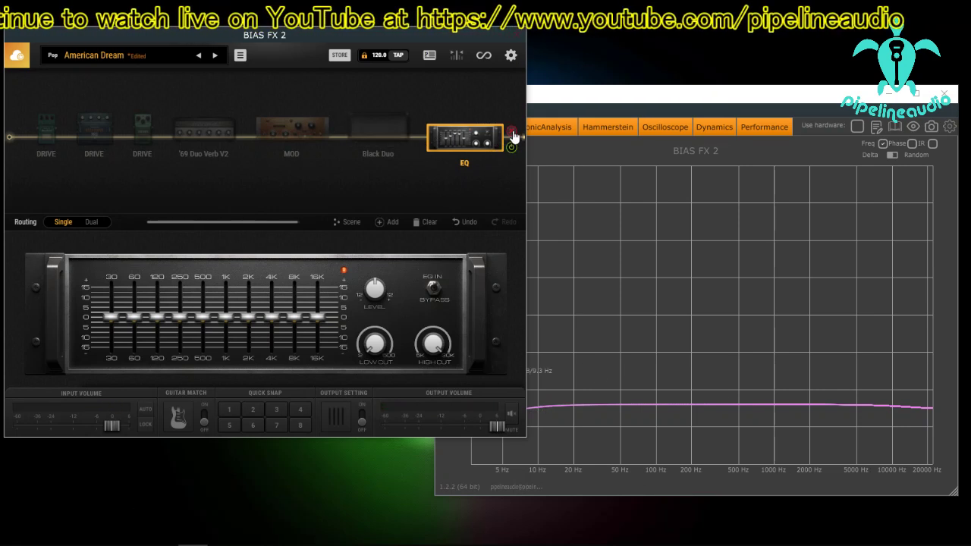
pyautogui.click(512, 131)
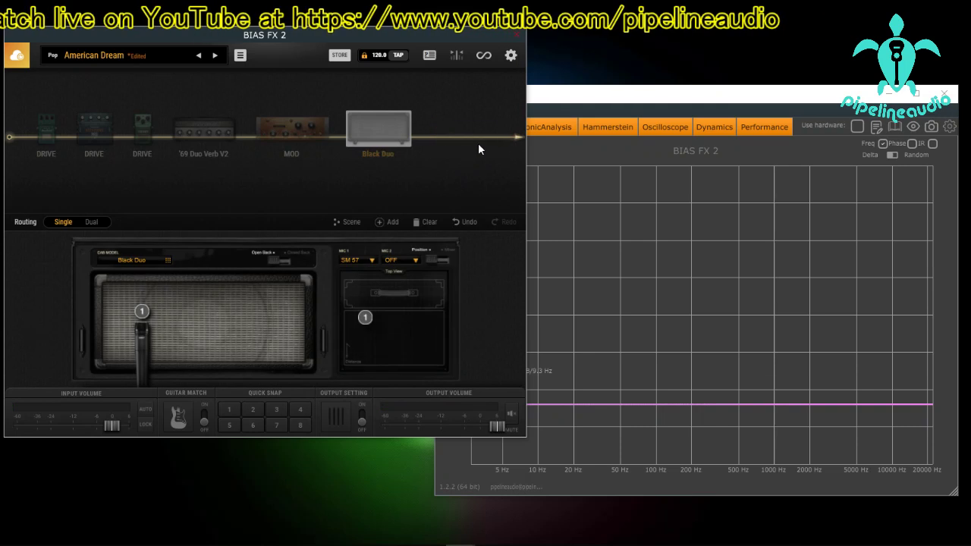
pyautogui.click(388, 222)
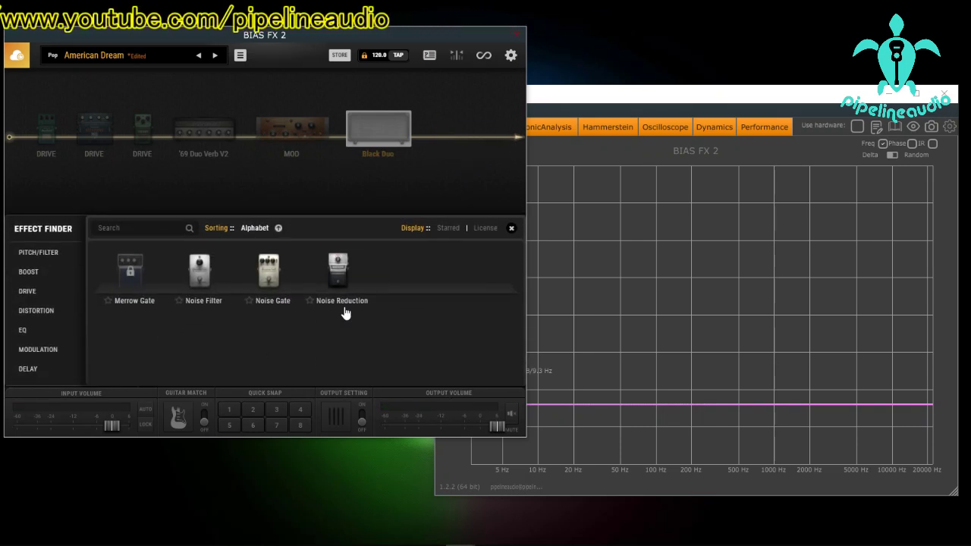
pyautogui.scroll(-2, 37, 306)
pyautogui.click(53, 290)
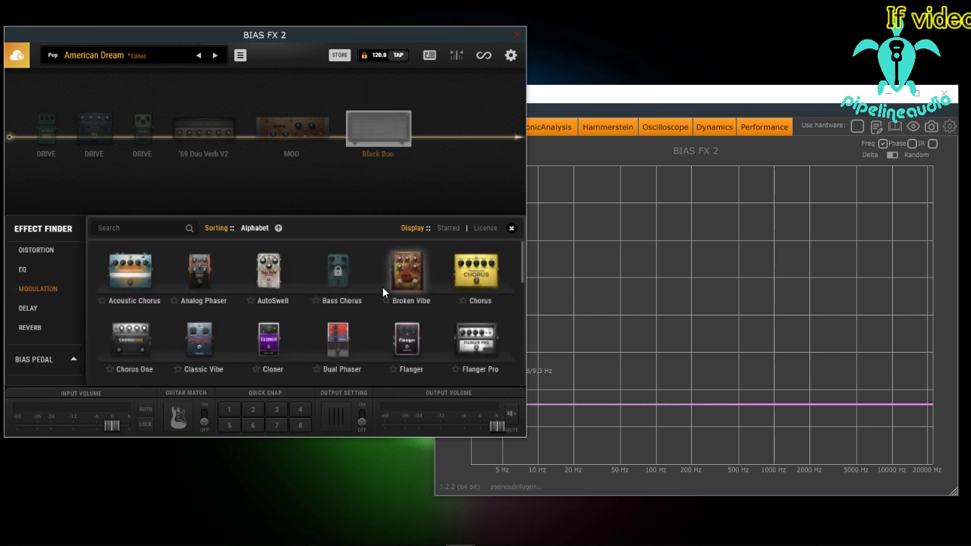
pyautogui.scroll(-1, 383, 286)
pyautogui.scroll(-1, 395, 321)
pyautogui.scroll(-3, 396, 327)
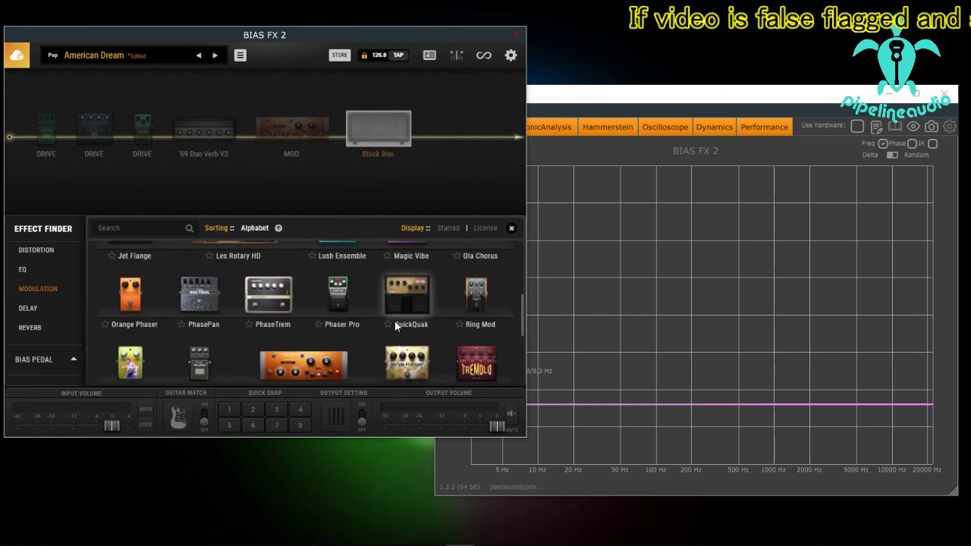
pyautogui.scroll(-1, 398, 332)
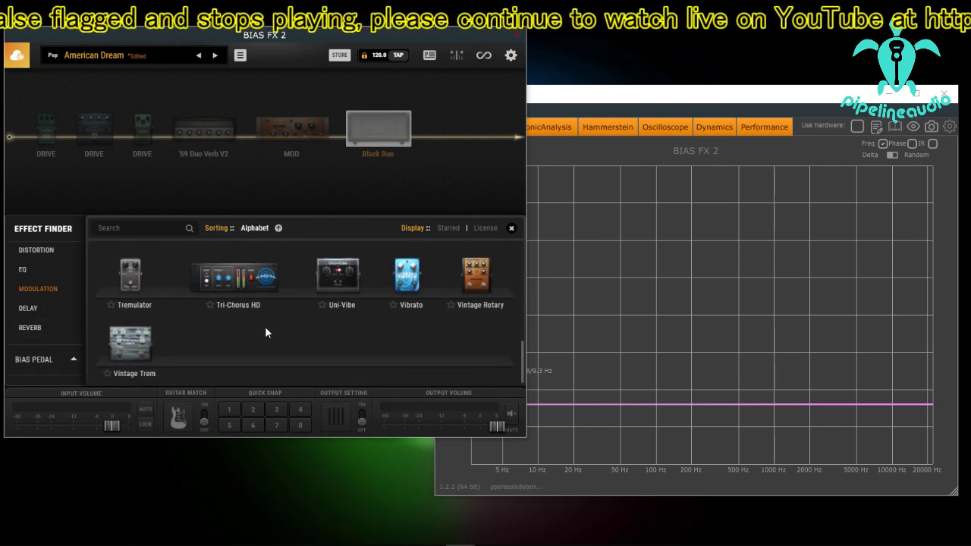
# Add the Volume pedal from the EQ effects after the Black Duo cabinet, show its controls, and check the linear response
pyautogui.scroll(1, 266, 328)
pyautogui.click(44, 270)
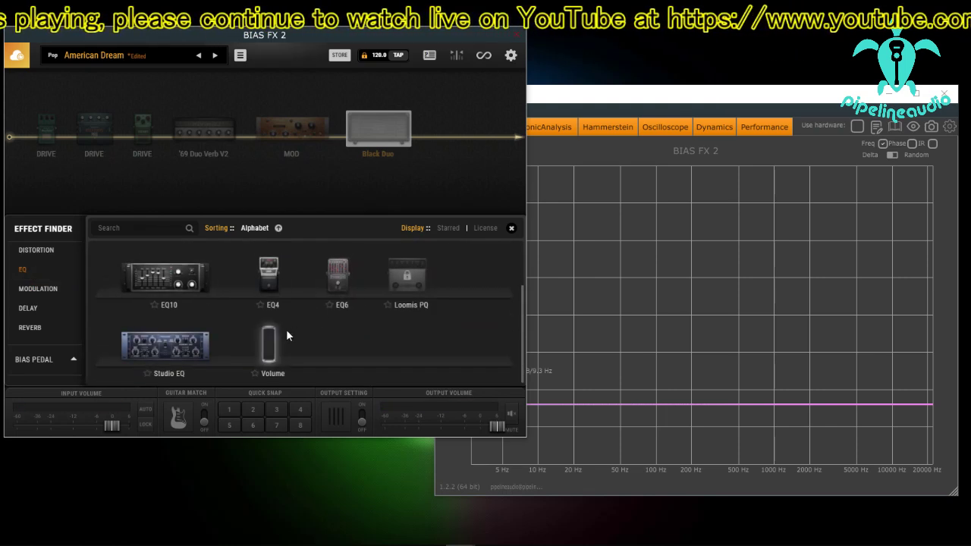
pyautogui.moveTo(267, 348); pyautogui.dragTo(435, 137)
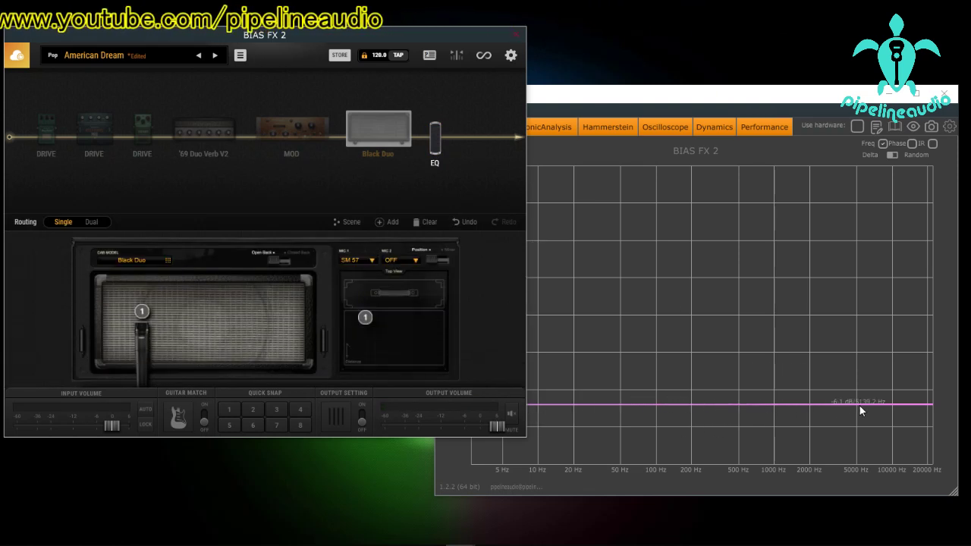
pyautogui.click(435, 140)
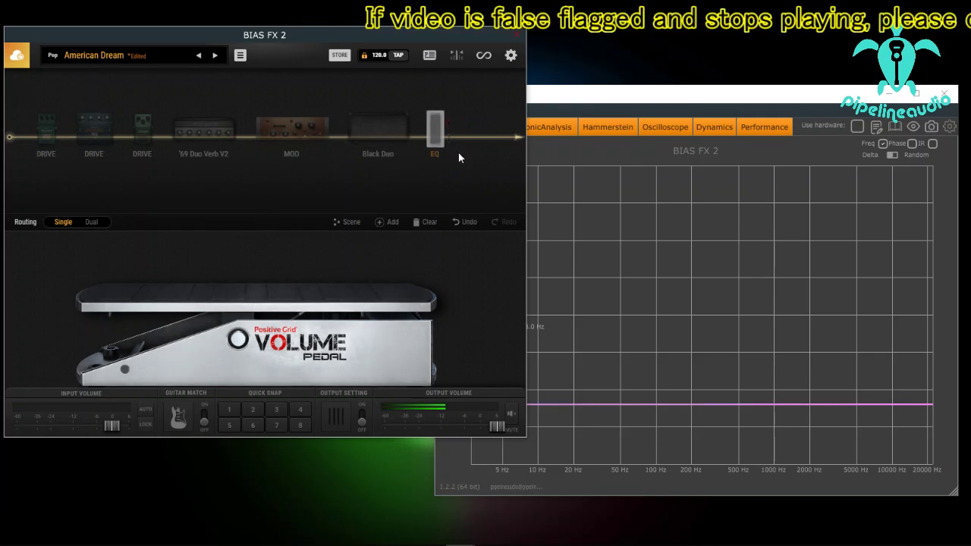
pyautogui.click(634, 94)
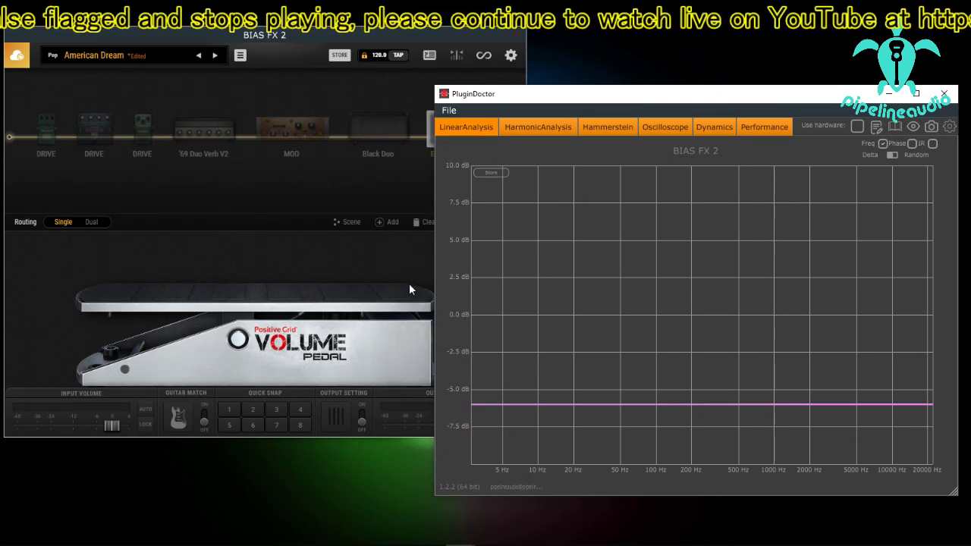
# Show the controls of the third drive pedal and switch it on
pyautogui.click(148, 135)
pyautogui.click(148, 134)
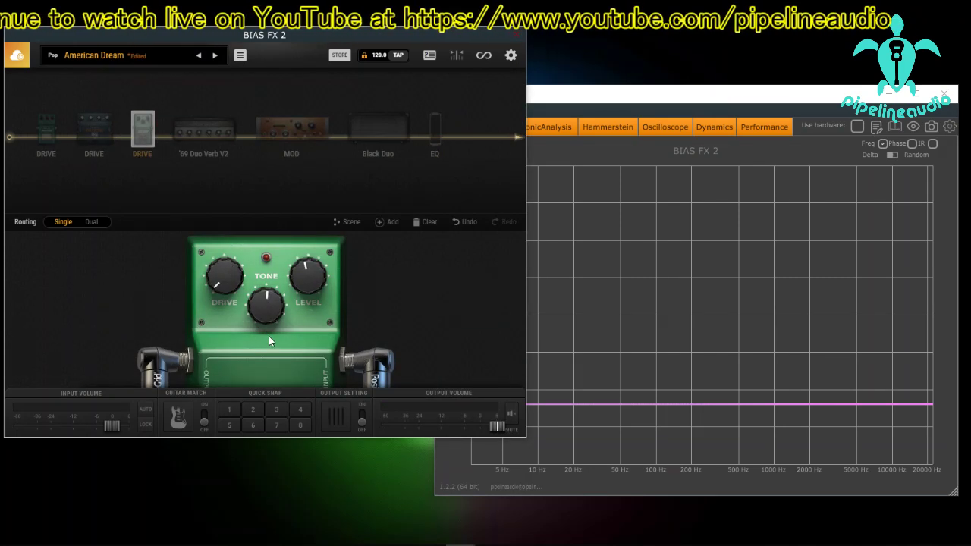
pyautogui.click(272, 275)
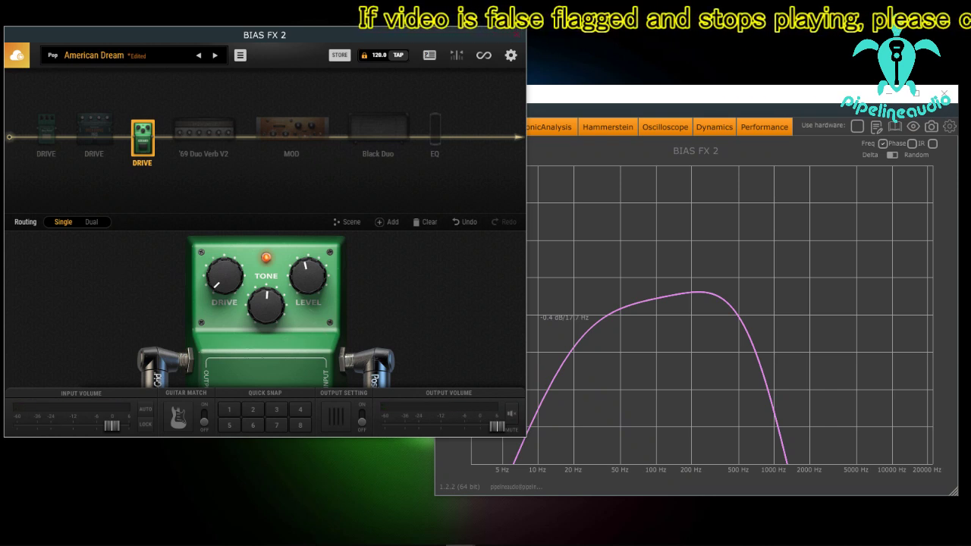
# Bring the Dirt Machine analysis into view and compare its curves with the third drive pedal's linear response
pyautogui.hotkey('alt', 'Tab')
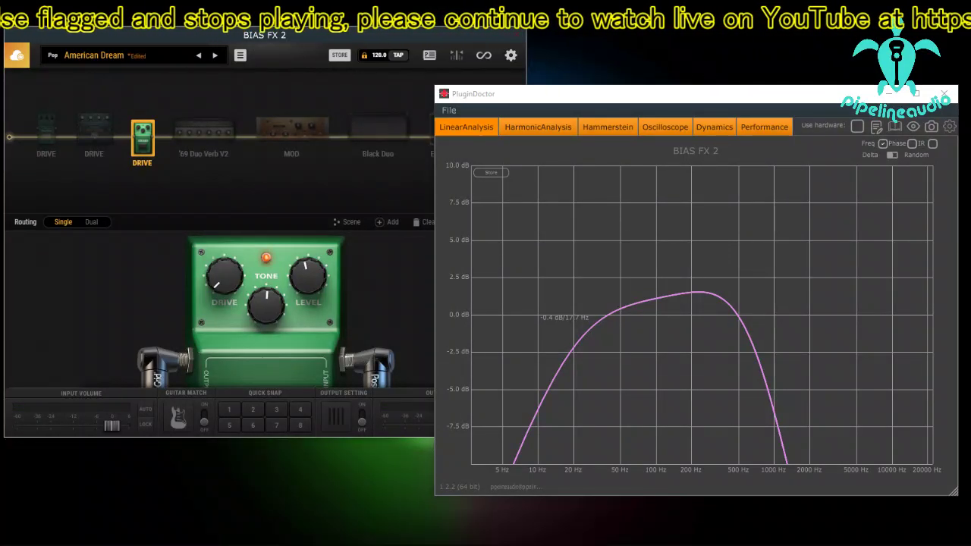
pyautogui.moveTo(2, 91); pyautogui.dragTo(299, 53)
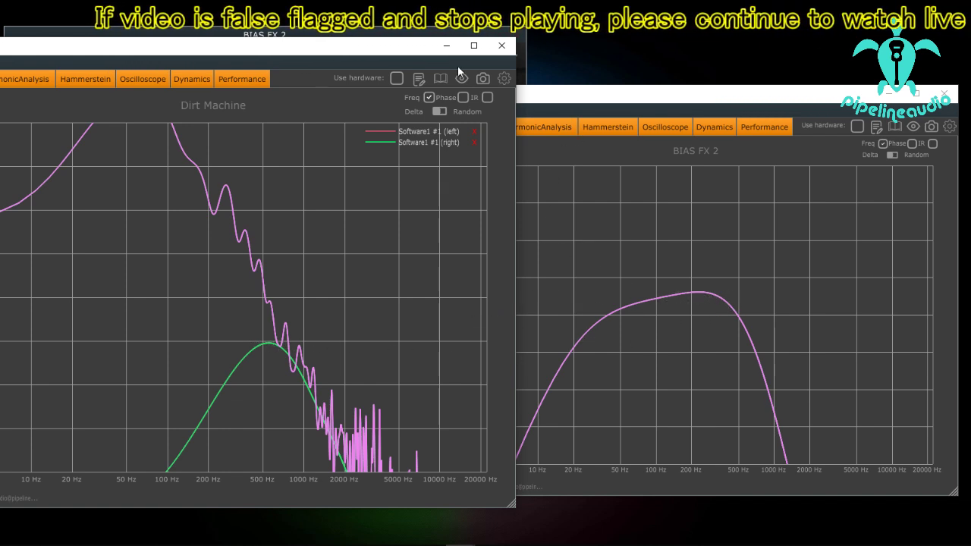
pyautogui.moveTo(399, 46); pyautogui.dragTo(392, 50)
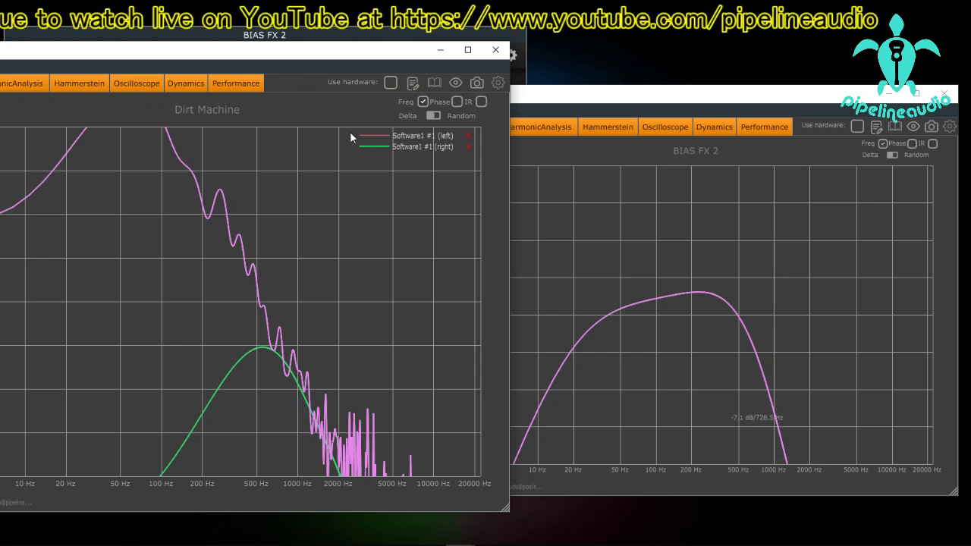
pyautogui.moveTo(246, 56); pyautogui.dragTo(0, 76)
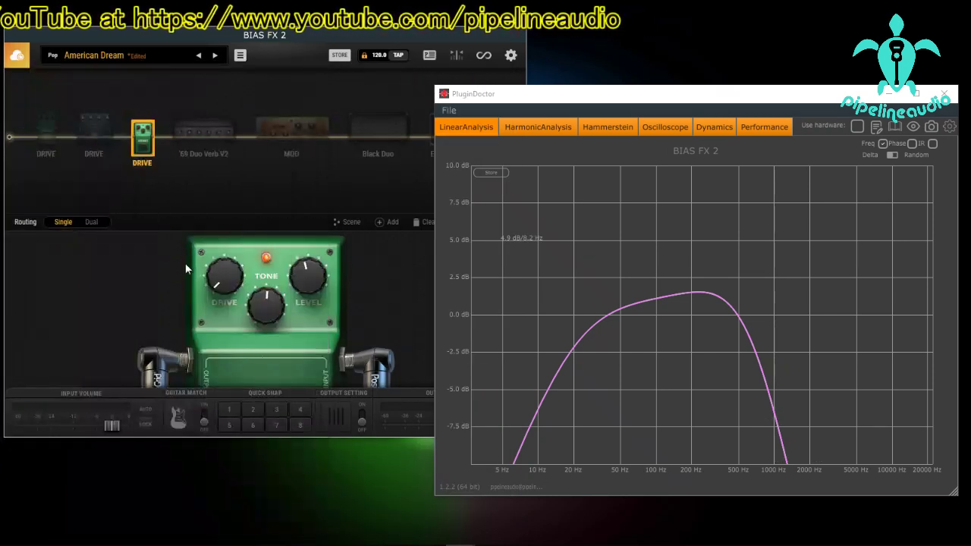
# Switch from the third drive pedal to the Matched Tube and compare its response with LEVEL raised and at the midpoint
pyautogui.click(246, 353)
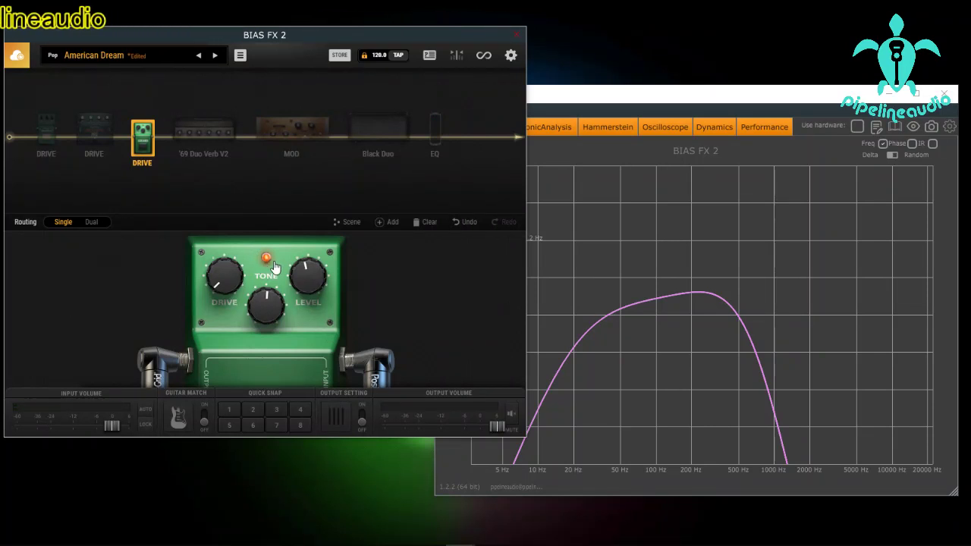
pyautogui.click(46, 136)
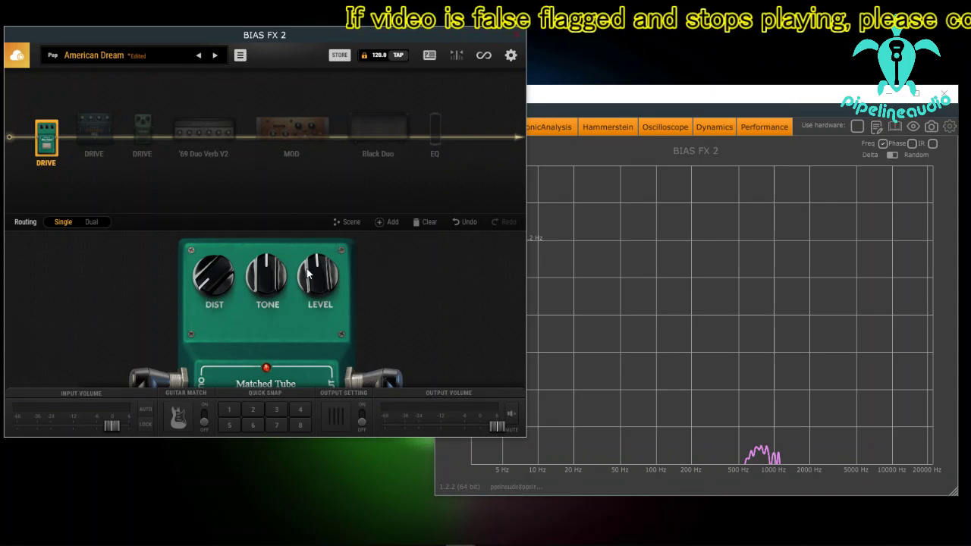
pyautogui.moveTo(311, 261); pyautogui.dragTo(313, 245)
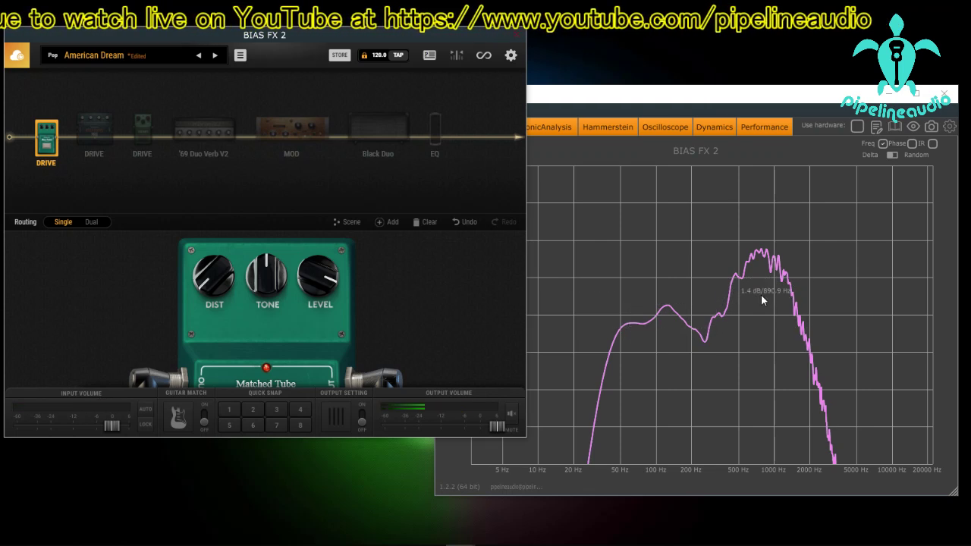
pyautogui.moveTo(340, 285); pyautogui.dragTo(319, 302)
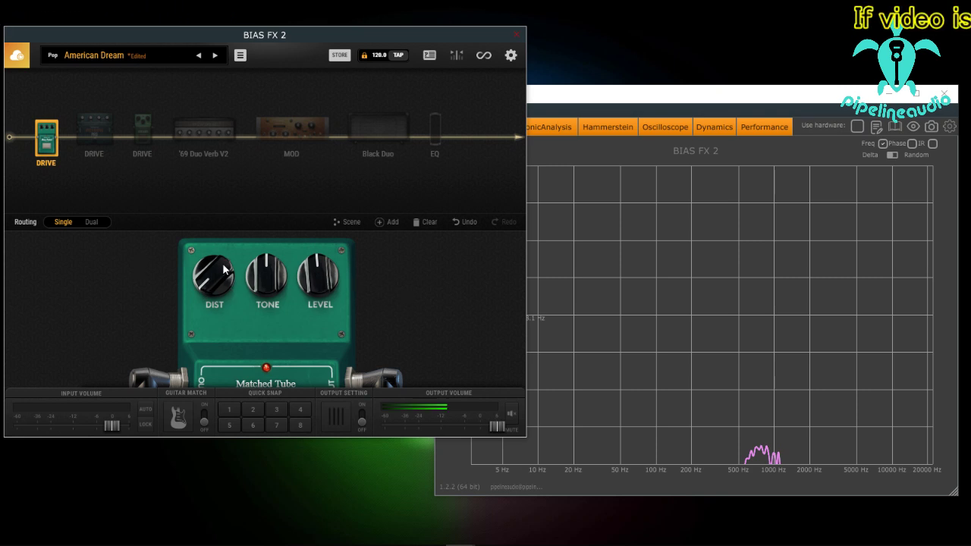
# Bypass the Matched Tube and compare the linear response with the third drive pedal switched on and bypassed
pyautogui.click(67, 148)
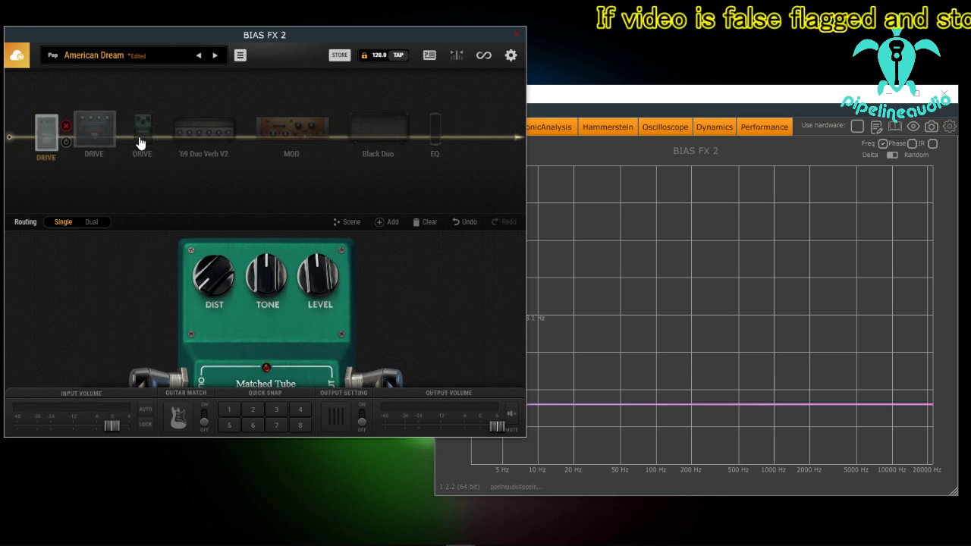
pyautogui.click(142, 130)
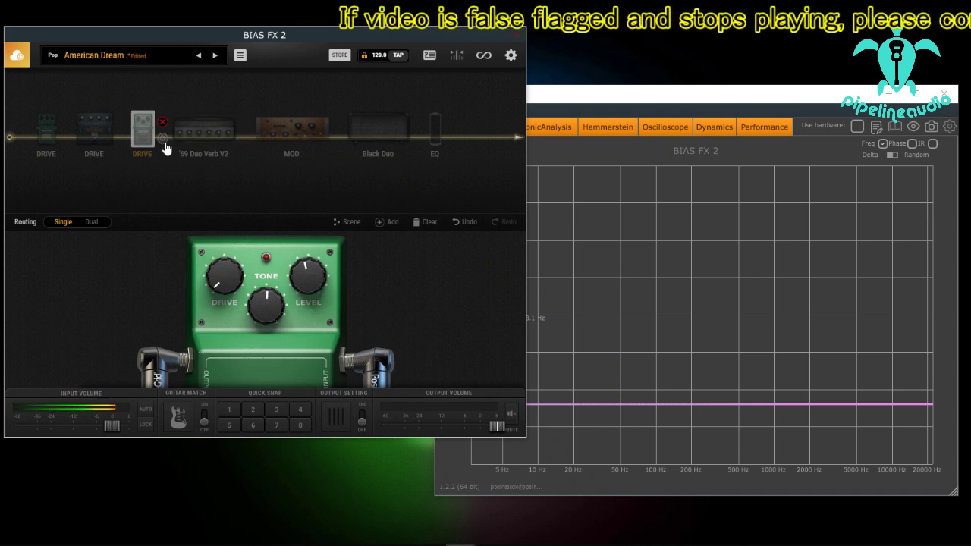
pyautogui.click(164, 141)
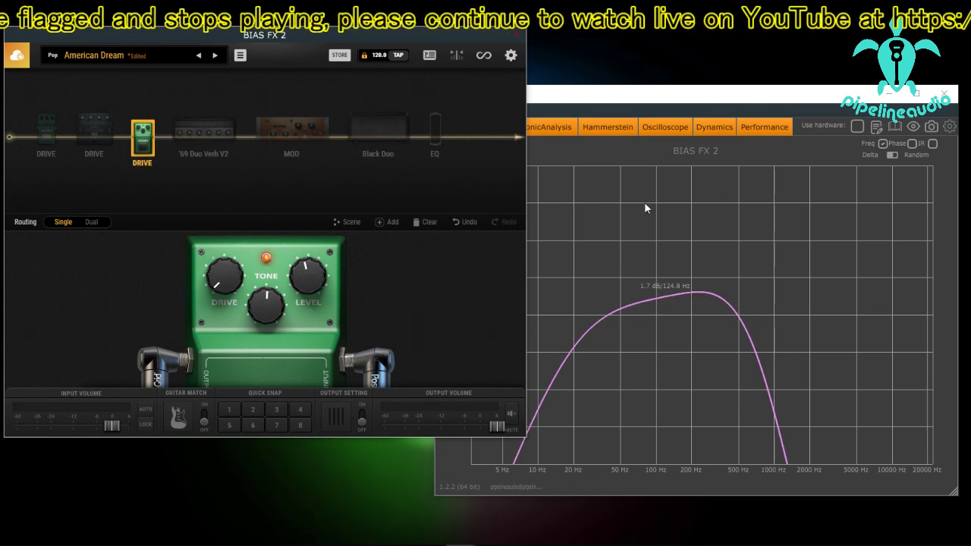
pyautogui.click(609, 91)
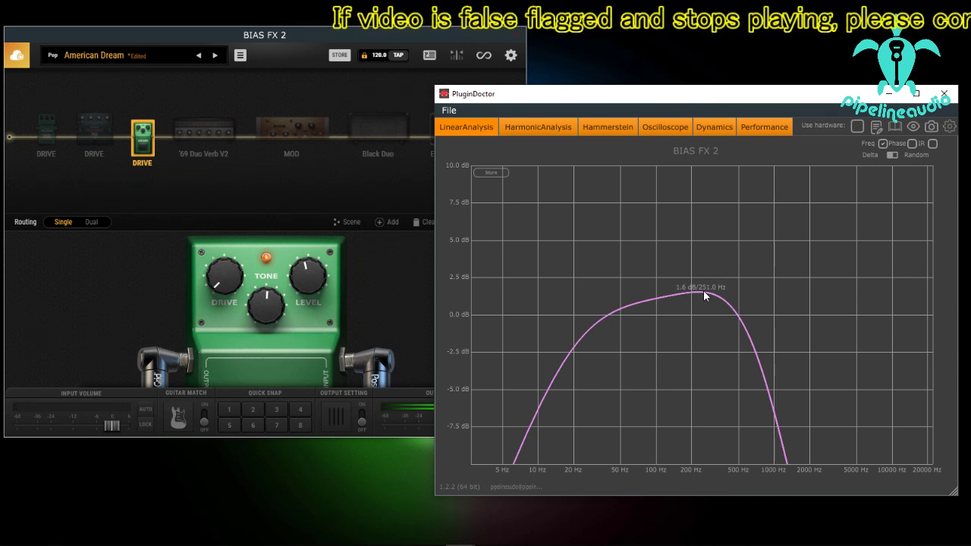
pyautogui.click(267, 259)
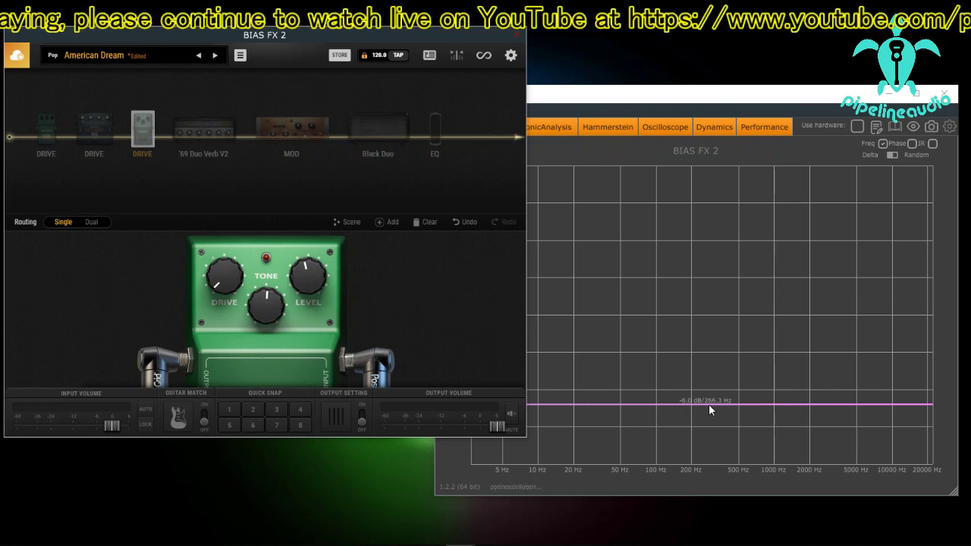
# Run the Matched Tube and third drive pedal together, set the third pedal's LEVEL to about the midpoint, and examine the combined response
pyautogui.moveTo(66, 146)
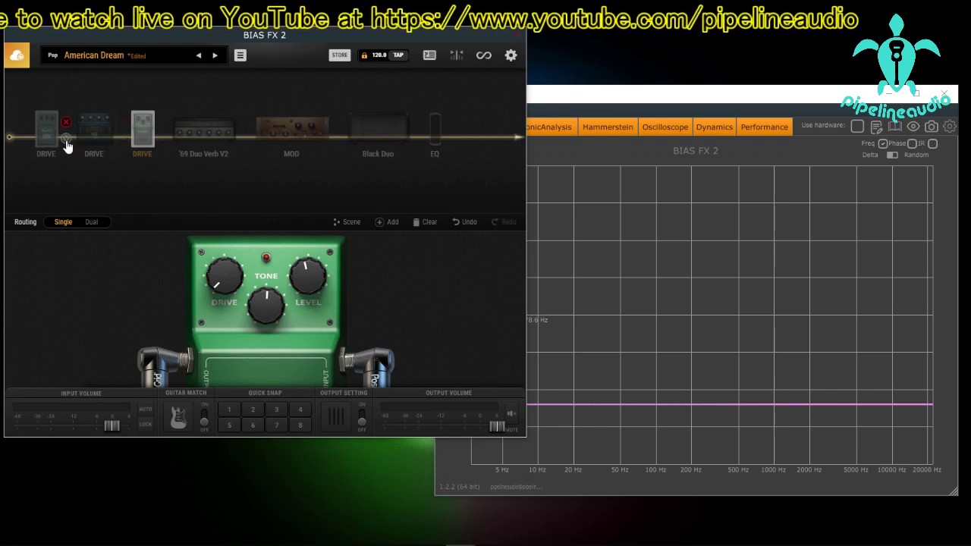
pyautogui.moveTo(225, 289)
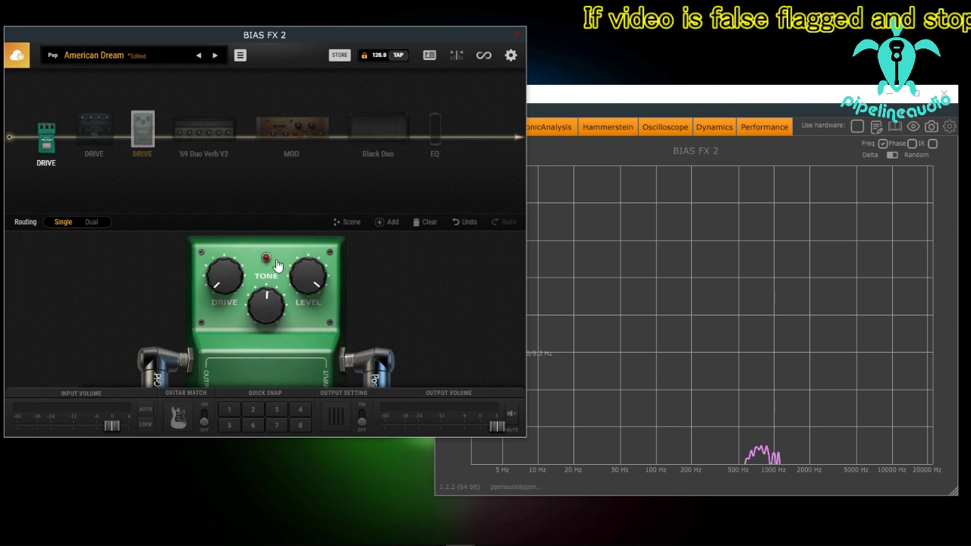
pyautogui.click(278, 260)
pyautogui.moveTo(301, 295)
pyautogui.mouseDown()
pyautogui.moveTo(308, 330)
pyautogui.moveTo(302, 296)
pyautogui.moveTo(307, 305)
pyautogui.mouseUp()
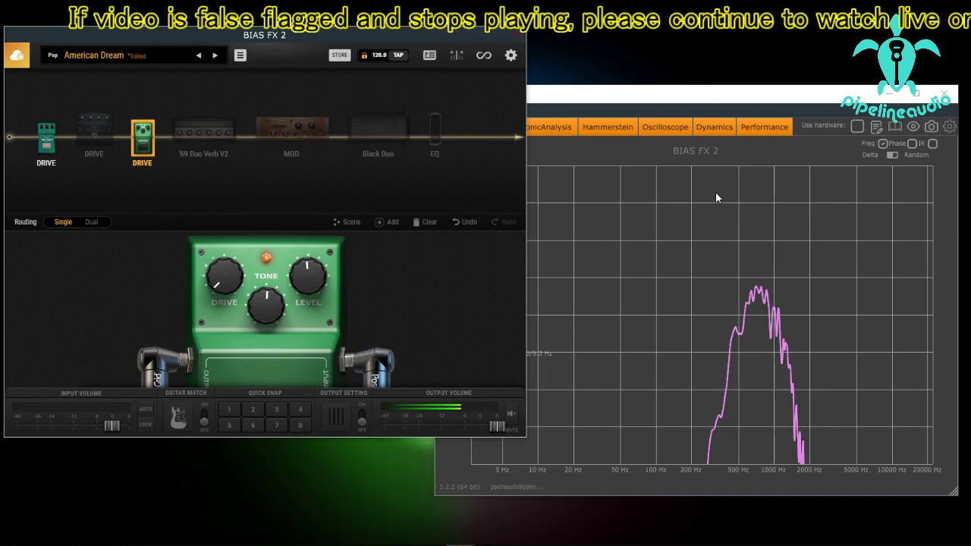
pyautogui.click(697, 97)
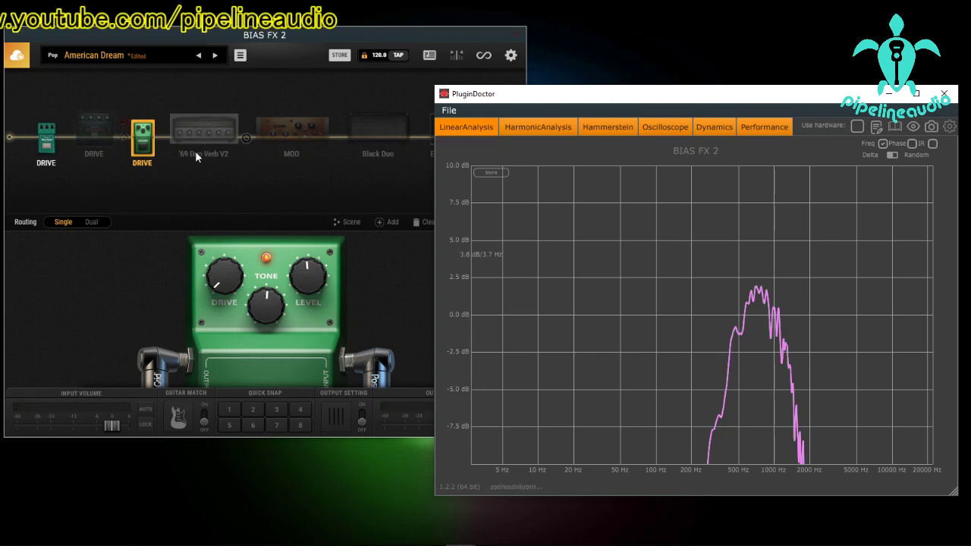
# Bypass the third drive pedal and examine how the Matched Tube's LEVEL and DIST affect its response, returning LEVEL to midpoint and DIST to minimum
pyautogui.click(165, 154)
pyautogui.click(163, 149)
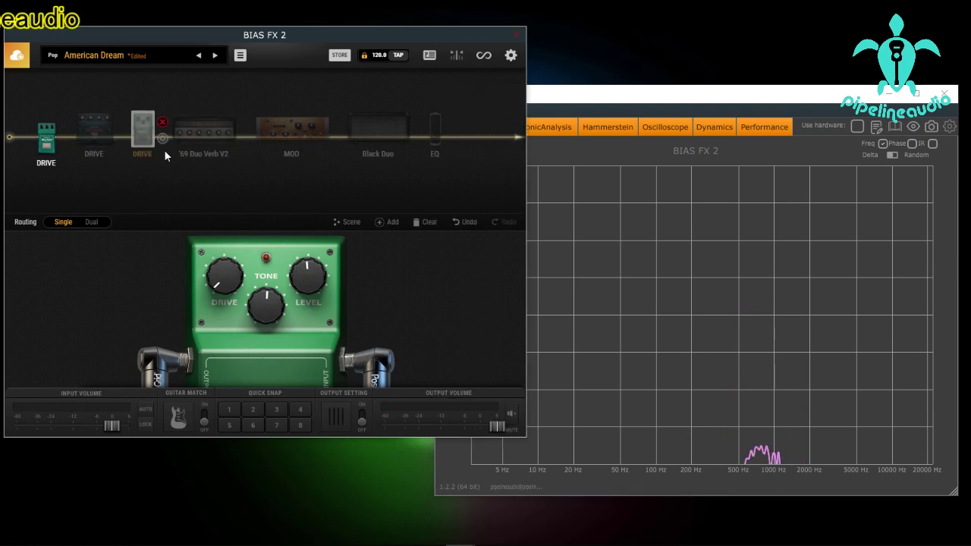
pyautogui.click(44, 144)
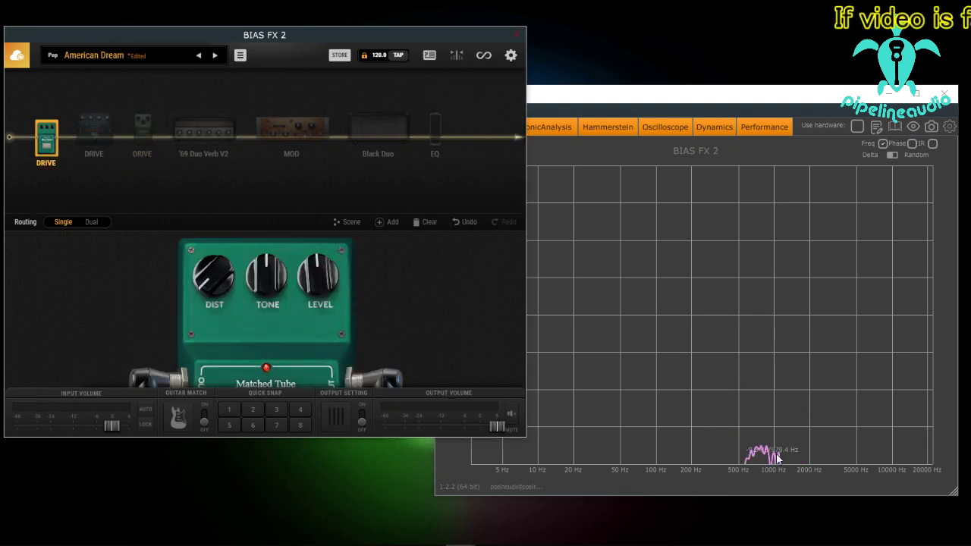
pyautogui.moveTo(320, 279); pyautogui.dragTo(319, 254)
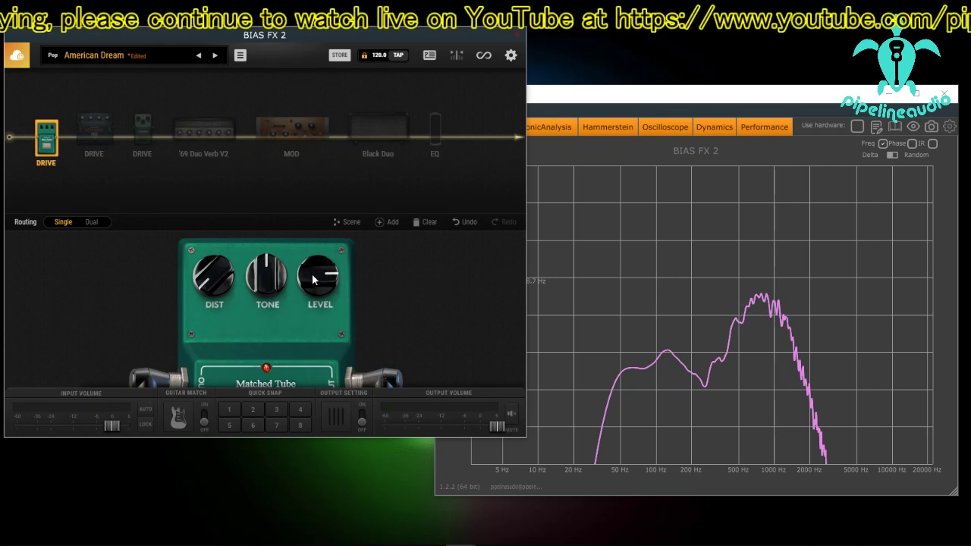
pyautogui.moveTo(313, 279); pyautogui.dragTo(319, 298)
pyautogui.moveTo(211, 283); pyautogui.dragTo(232, 303)
pyautogui.moveTo(318, 291)
pyautogui.mouseDown()
pyautogui.moveTo(317, 242)
pyautogui.moveTo(320, 284)
pyautogui.mouseUp()
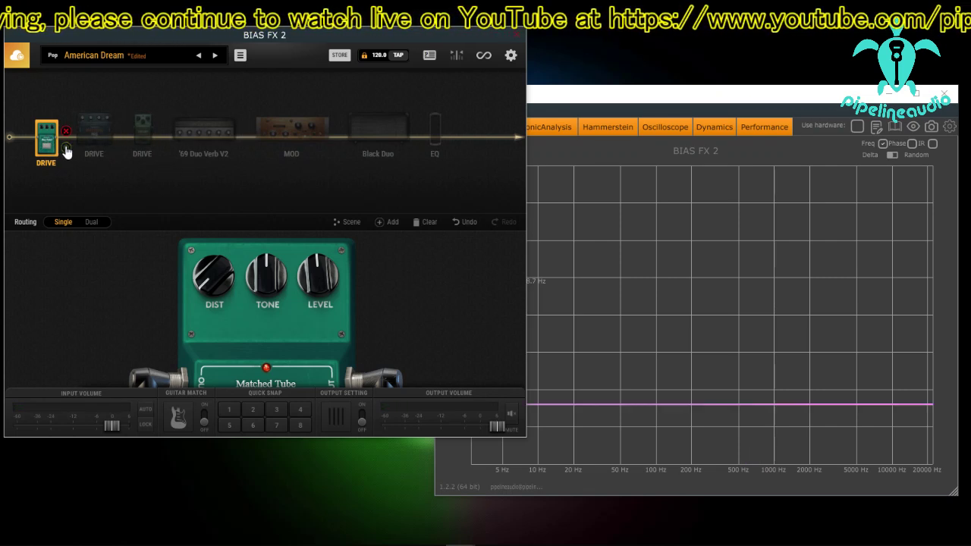
# Bypass the Matched Tube and switch on the second drive pedal, the Positive Grid Overdrive
pyautogui.click(88, 134)
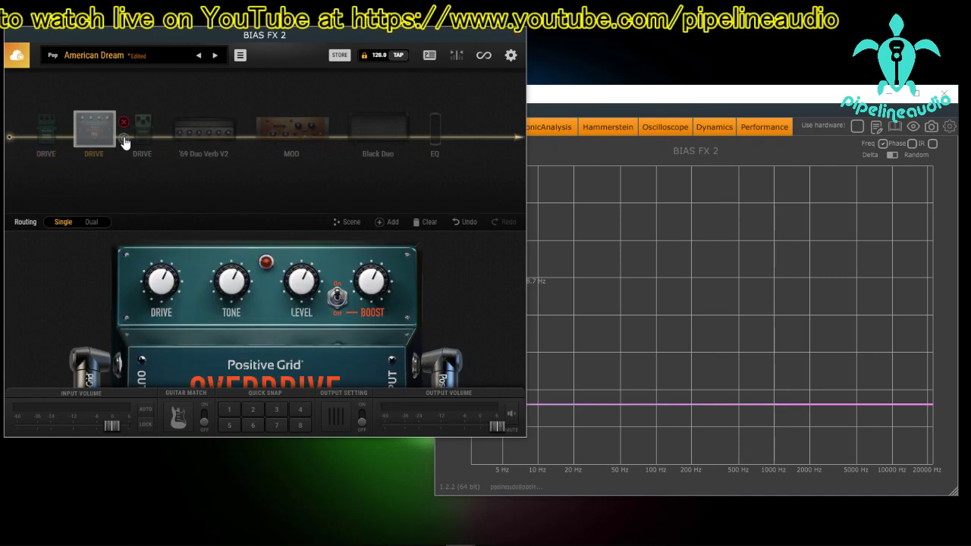
pyautogui.click(124, 141)
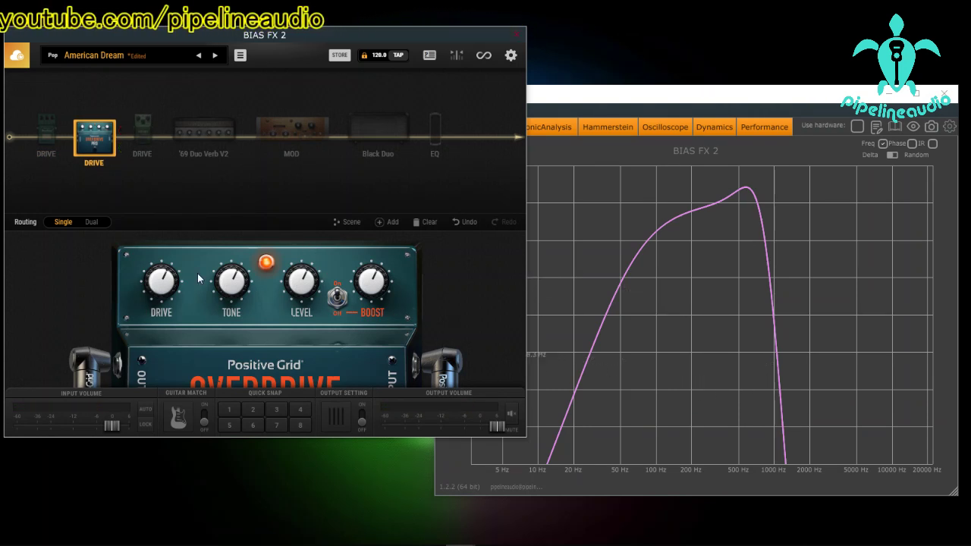
# Set the Overdrive's DRIVE low and LEVEL to about the midpoint with its boost switched off, and examine the linear response
pyautogui.moveTo(171, 301)
pyautogui.mouseDown()
pyautogui.moveTo(183, 341)
pyautogui.moveTo(179, 289)
pyautogui.mouseUp()
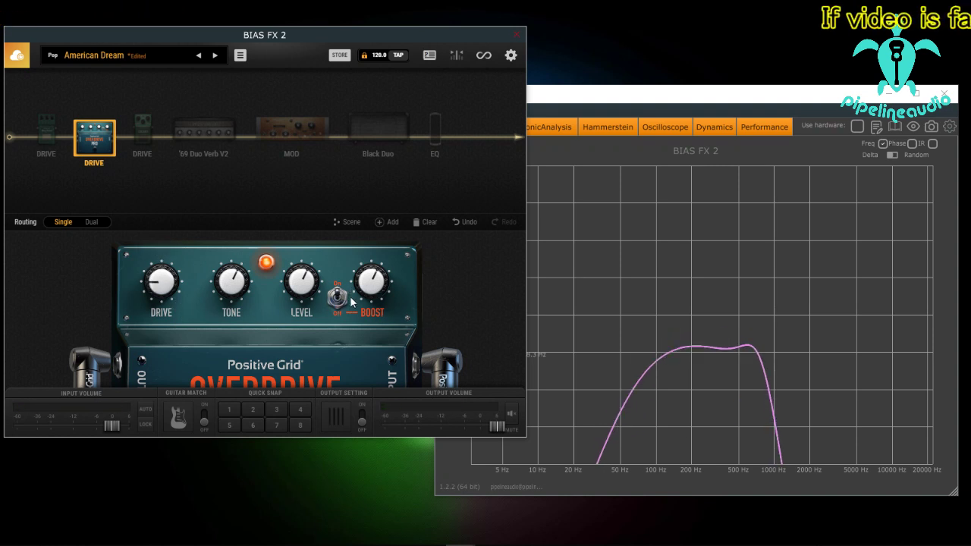
pyautogui.click(337, 300)
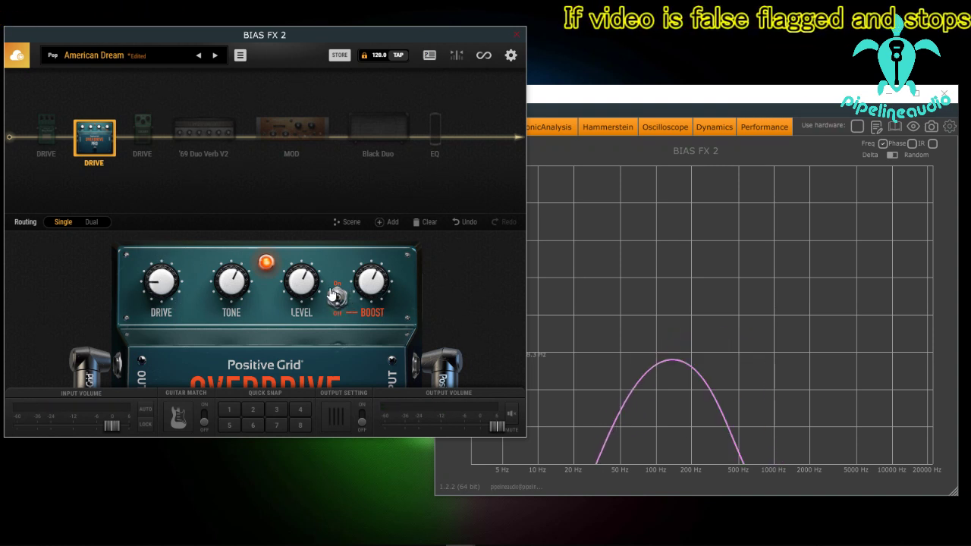
pyautogui.moveTo(307, 285); pyautogui.dragTo(308, 289)
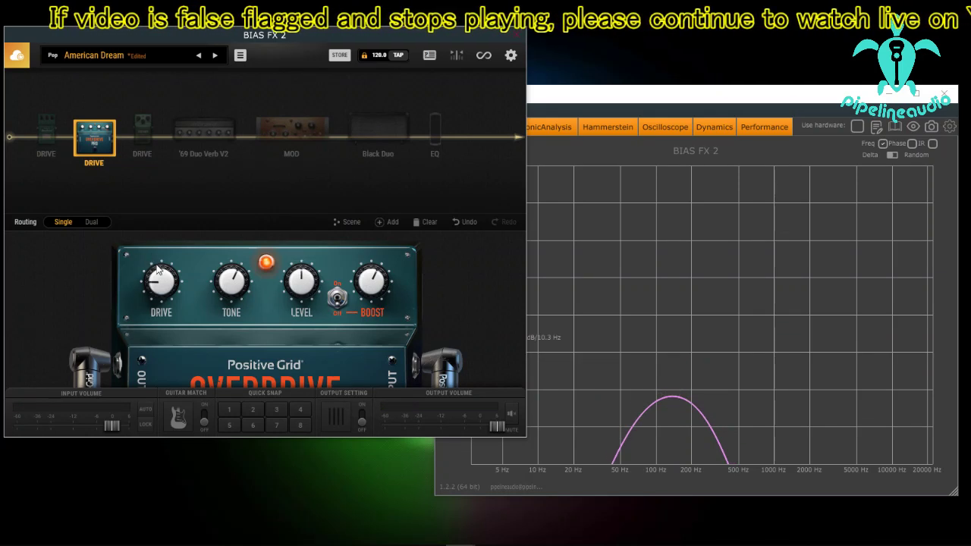
pyautogui.moveTo(178, 291); pyautogui.dragTo(179, 303)
pyautogui.moveTo(305, 283)
pyautogui.mouseDown()
pyautogui.moveTo(310, 254)
pyautogui.moveTo(310, 288)
pyautogui.mouseUp()
# Raise the Overdrive's TONE well past the midpoint and compare its linear response with the Dirt Machine's
pyautogui.moveTo(227, 274); pyautogui.dragTo(169, 261)
pyautogui.moveTo(0, 61); pyautogui.dragTo(372, 45)
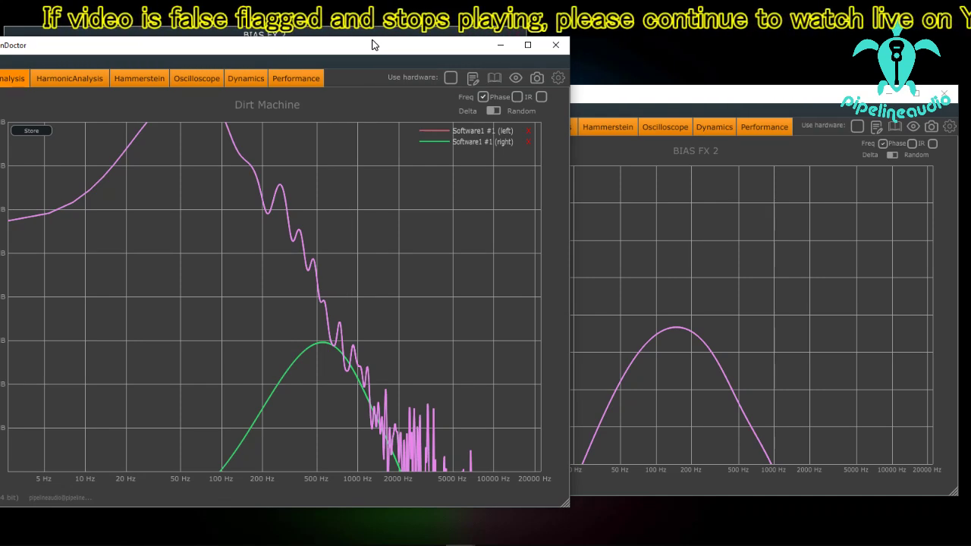
pyautogui.moveTo(372, 45); pyautogui.dragTo(0, 26)
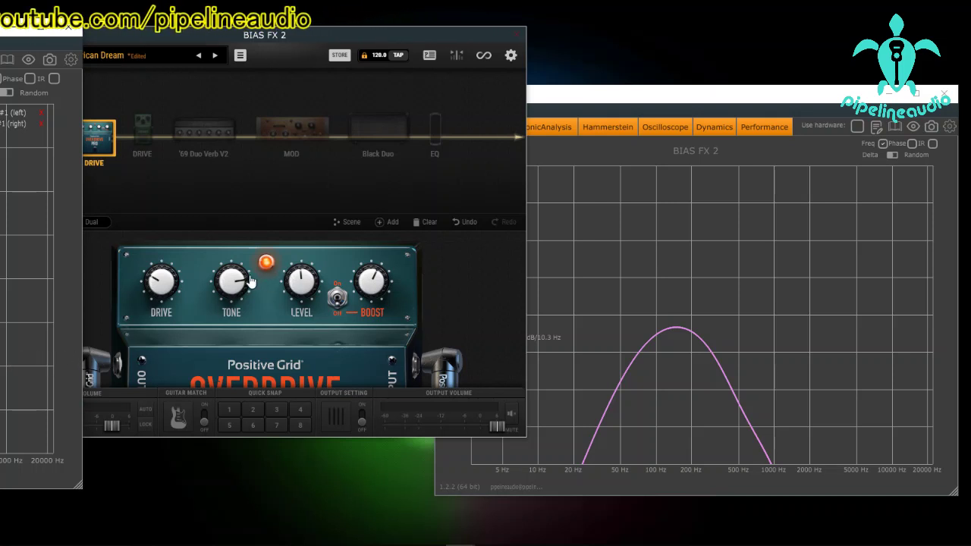
# Set the Overdrive's TONE to the midpoint, and switch its boost on with the BOOST amount raised slightly
pyautogui.moveTo(224, 287); pyautogui.dragTo(231, 368)
pyautogui.moveTo(234, 316)
pyautogui.mouseDown()
pyautogui.moveTo(231, 227)
pyautogui.moveTo(240, 293)
pyautogui.moveTo(244, 259)
pyautogui.moveTo(229, 297)
pyautogui.moveTo(231, 266)
pyautogui.moveTo(230, 319)
pyautogui.moveTo(230, 304)
pyautogui.mouseUp()
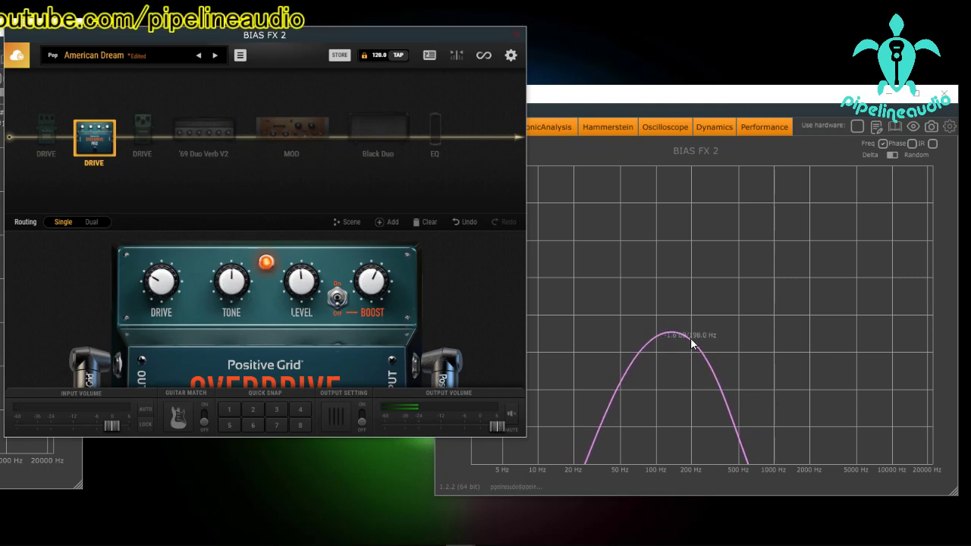
pyautogui.click(338, 299)
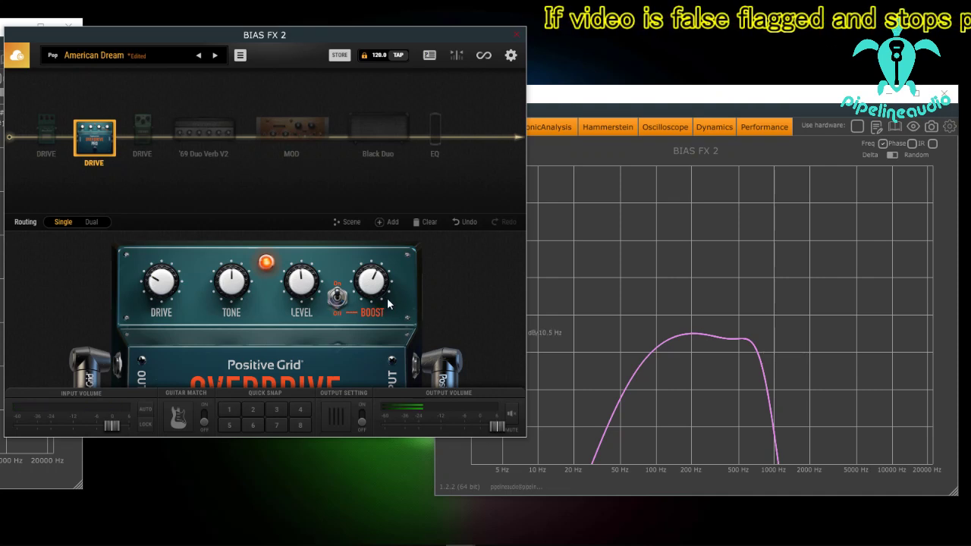
pyautogui.moveTo(370, 282)
pyautogui.mouseDown()
pyautogui.moveTo(377, 326)
pyautogui.moveTo(380, 238)
pyautogui.moveTo(376, 328)
pyautogui.moveTo(374, 282)
pyautogui.mouseUp()
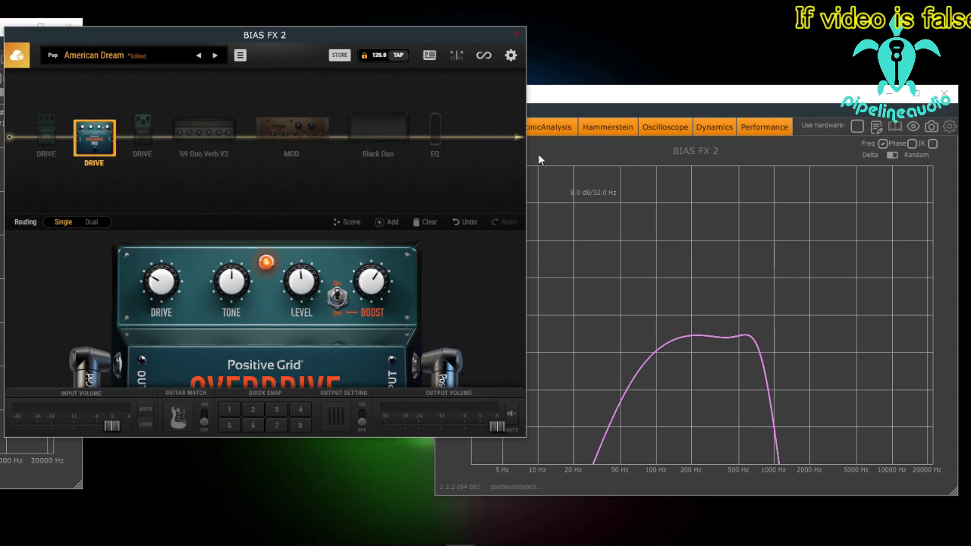
# Examine the Overdrive's distortion in PluginDoctor's HarmonicAnalysis with its DRIVE lowered close to minimum
pyautogui.click(566, 102)
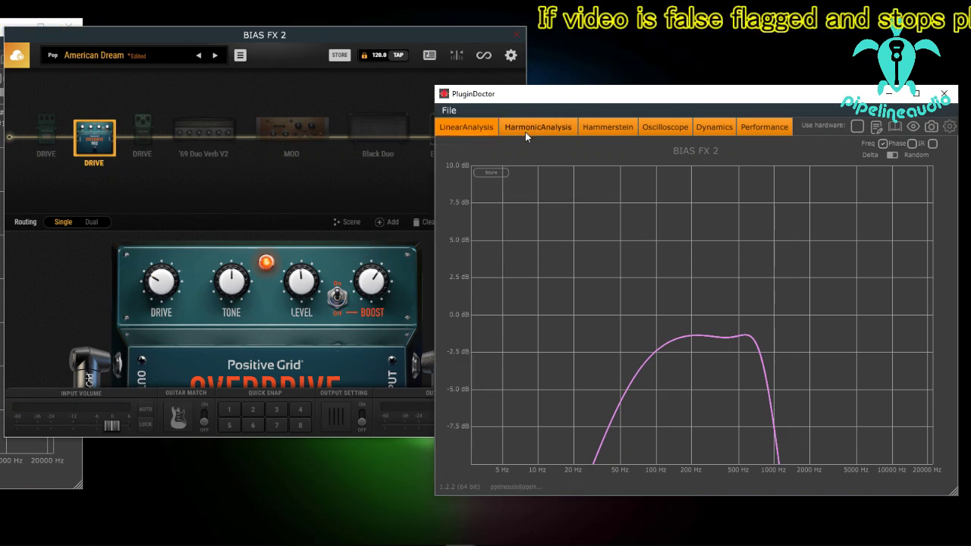
pyautogui.click(523, 128)
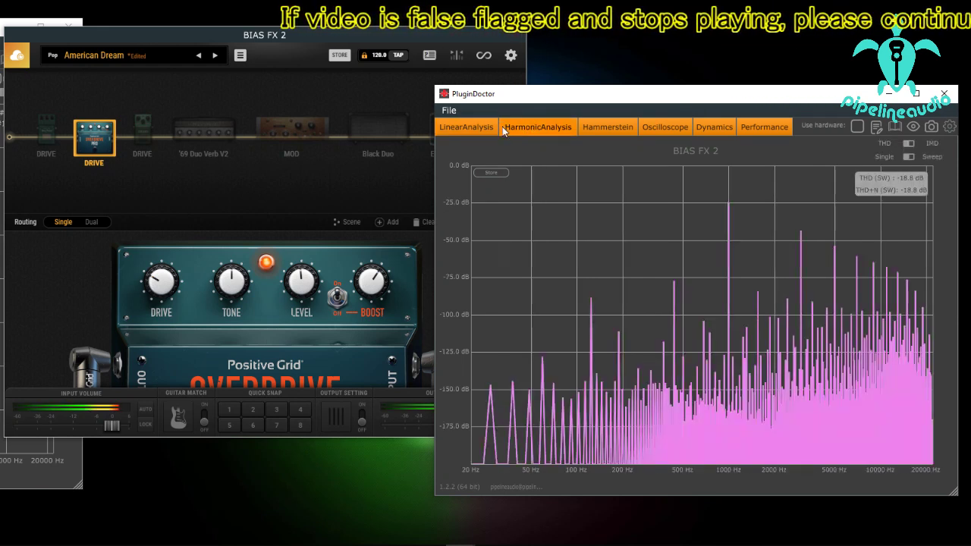
pyautogui.moveTo(166, 292)
pyautogui.mouseDown()
pyautogui.moveTo(161, 320)
pyautogui.moveTo(159, 302)
pyautogui.mouseUp()
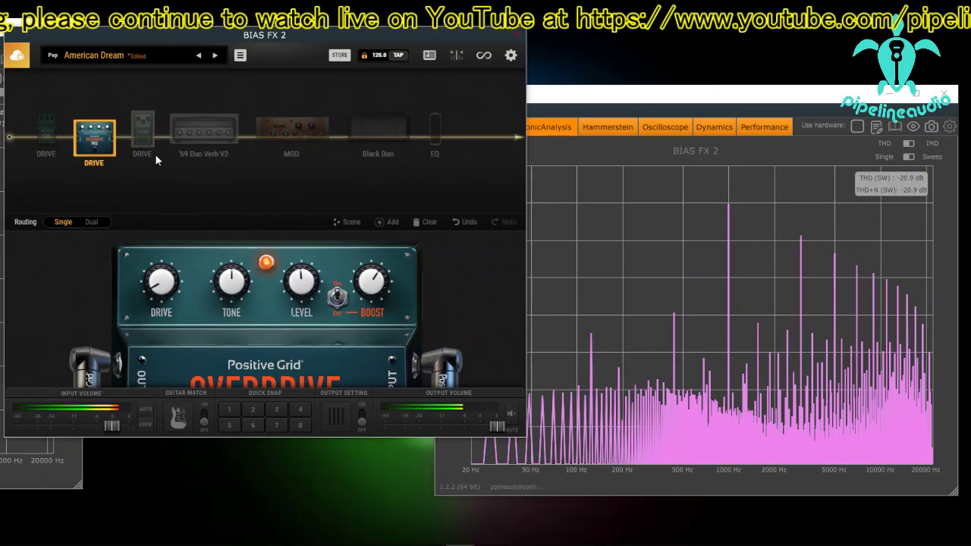
# Bypass the Overdrive, switch on the third drive pedal, and examine its harmonics with DRIVE at 0.0 and LEVEL lowered
pyautogui.click(123, 148)
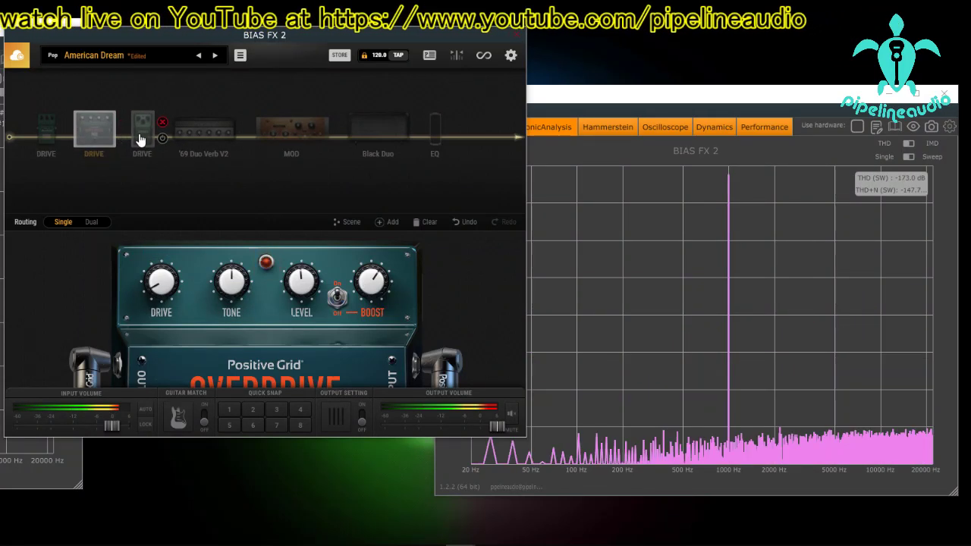
pyautogui.click(161, 137)
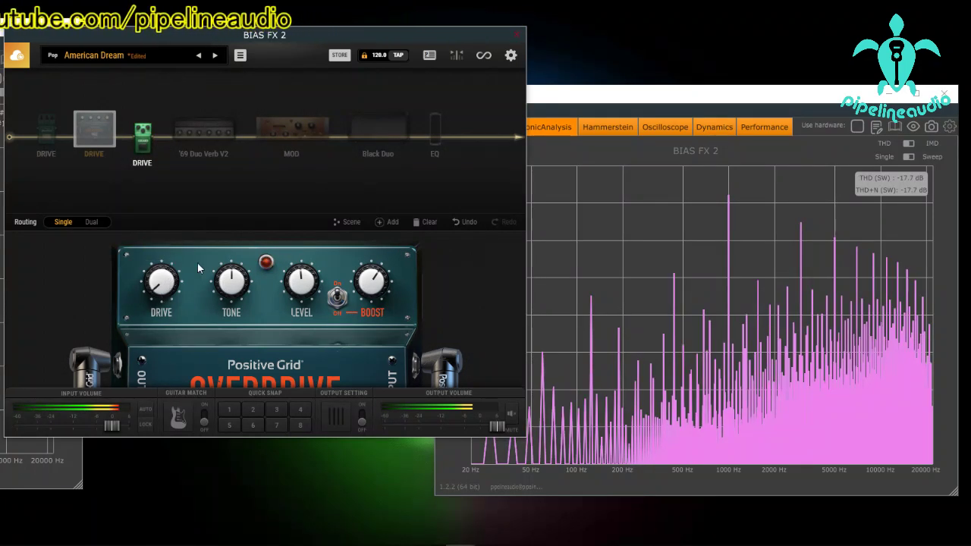
pyautogui.click(142, 136)
pyautogui.moveTo(236, 282); pyautogui.dragTo(226, 309)
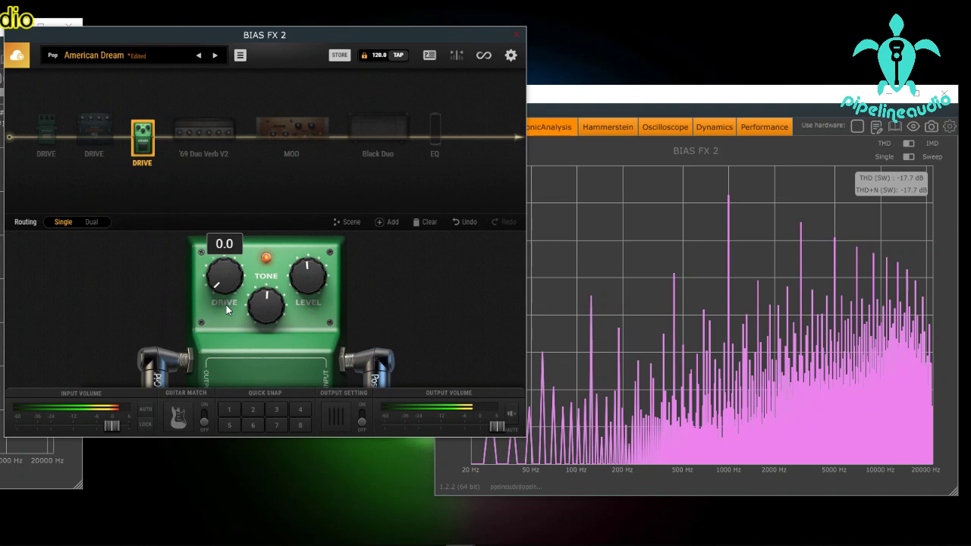
pyautogui.moveTo(316, 283); pyautogui.dragTo(311, 301)
pyautogui.moveTo(223, 273); pyautogui.dragTo(236, 298)
pyautogui.moveTo(153, 150)
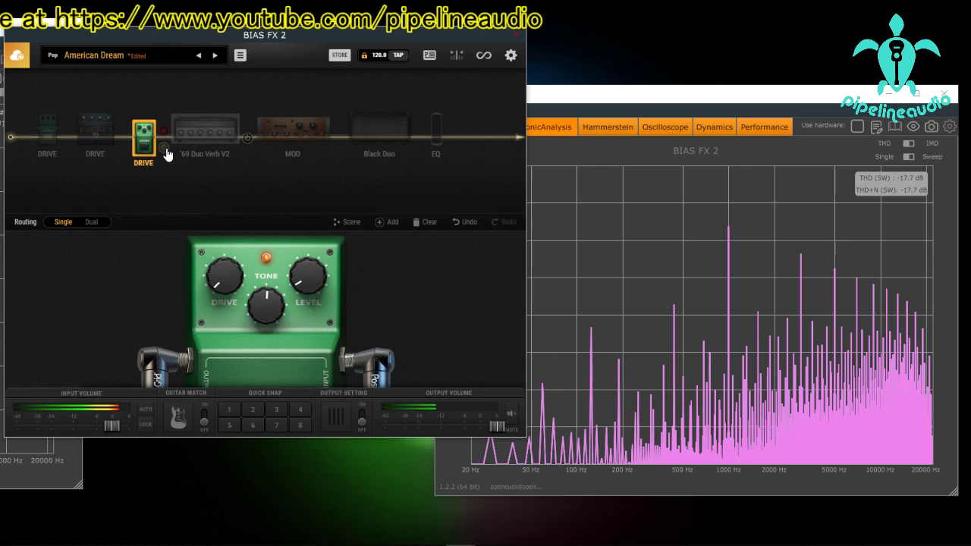
# Switch from the third drive pedal to the Matched Tube and examine its harmonics with DIST, TONE and LEVEL raised
pyautogui.click(164, 147)
pyautogui.click(47, 135)
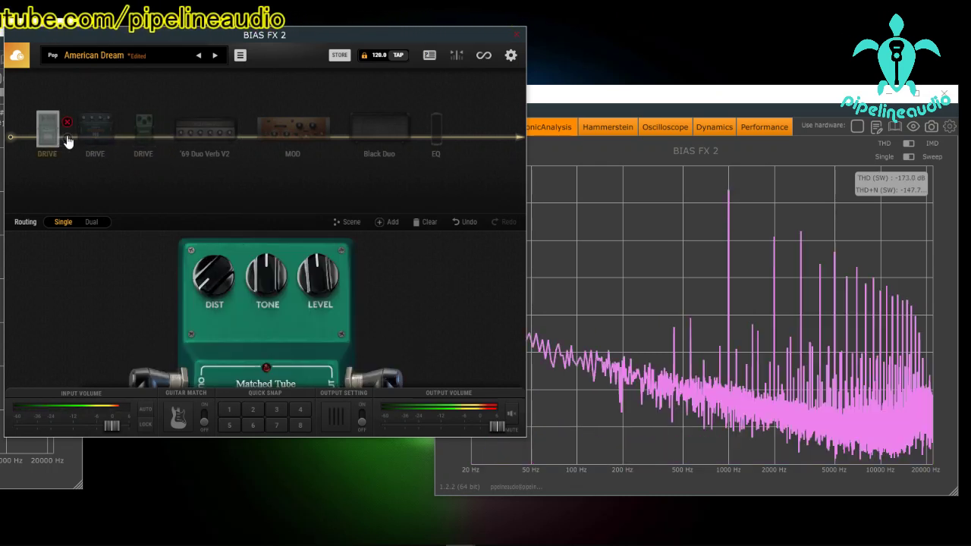
pyautogui.click(585, 104)
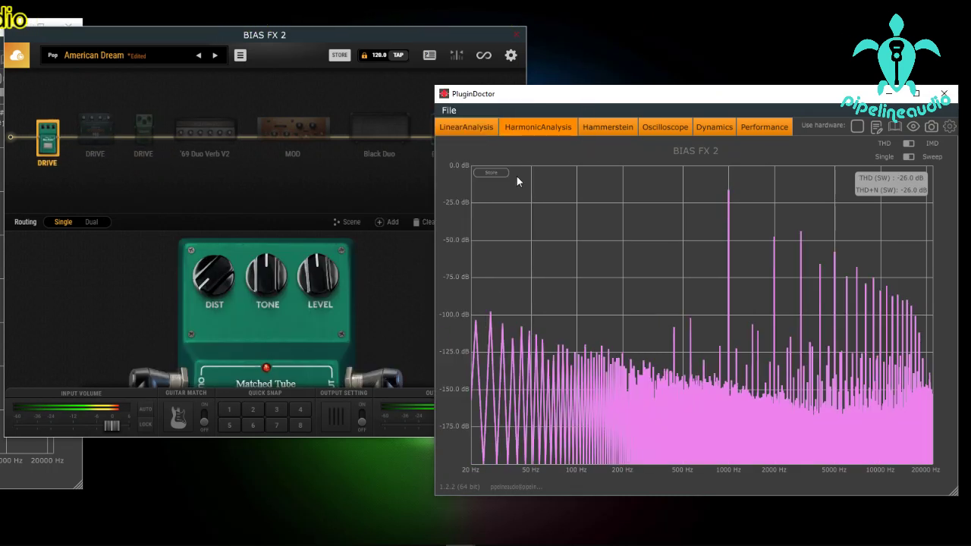
pyautogui.moveTo(218, 286)
pyautogui.mouseDown()
pyautogui.moveTo(238, 223)
pyautogui.moveTo(214, 286)
pyautogui.mouseUp()
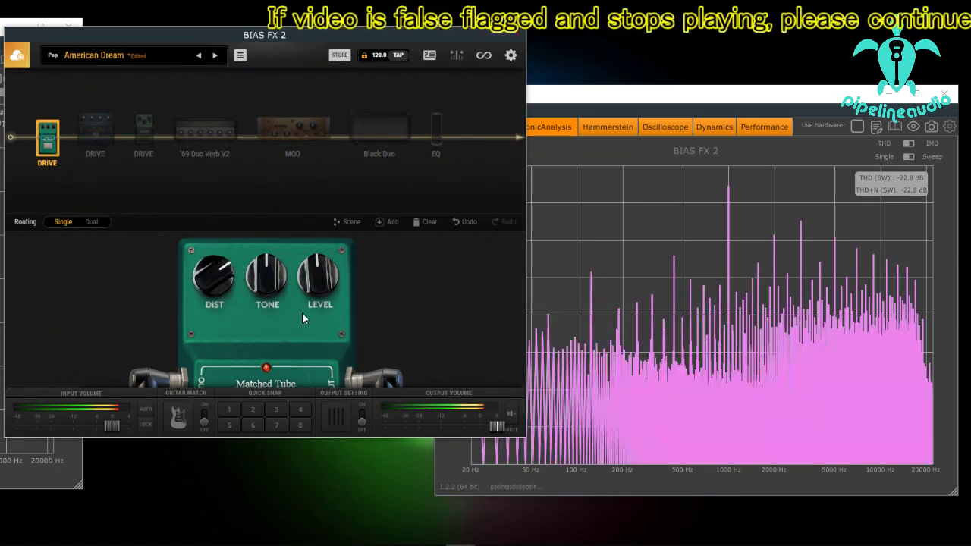
pyautogui.moveTo(323, 284); pyautogui.dragTo(282, 258)
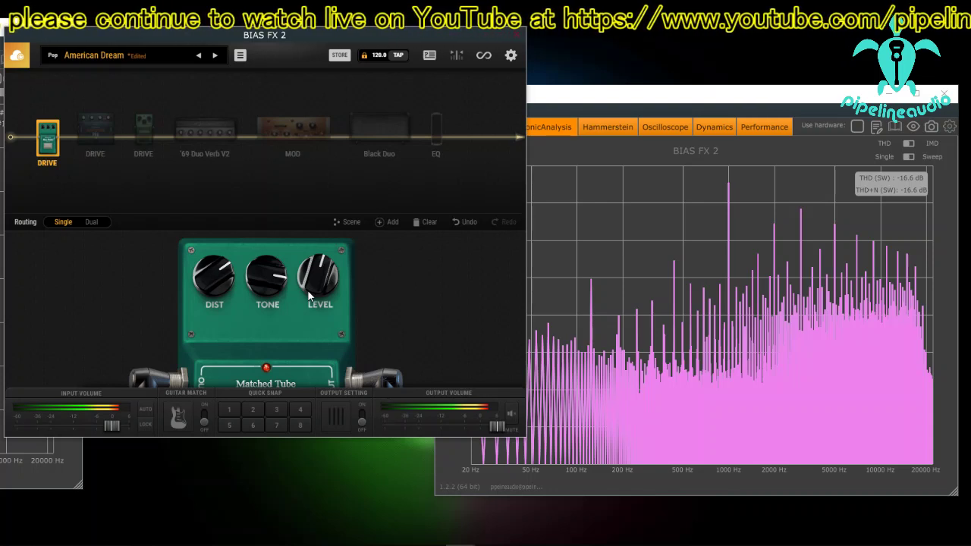